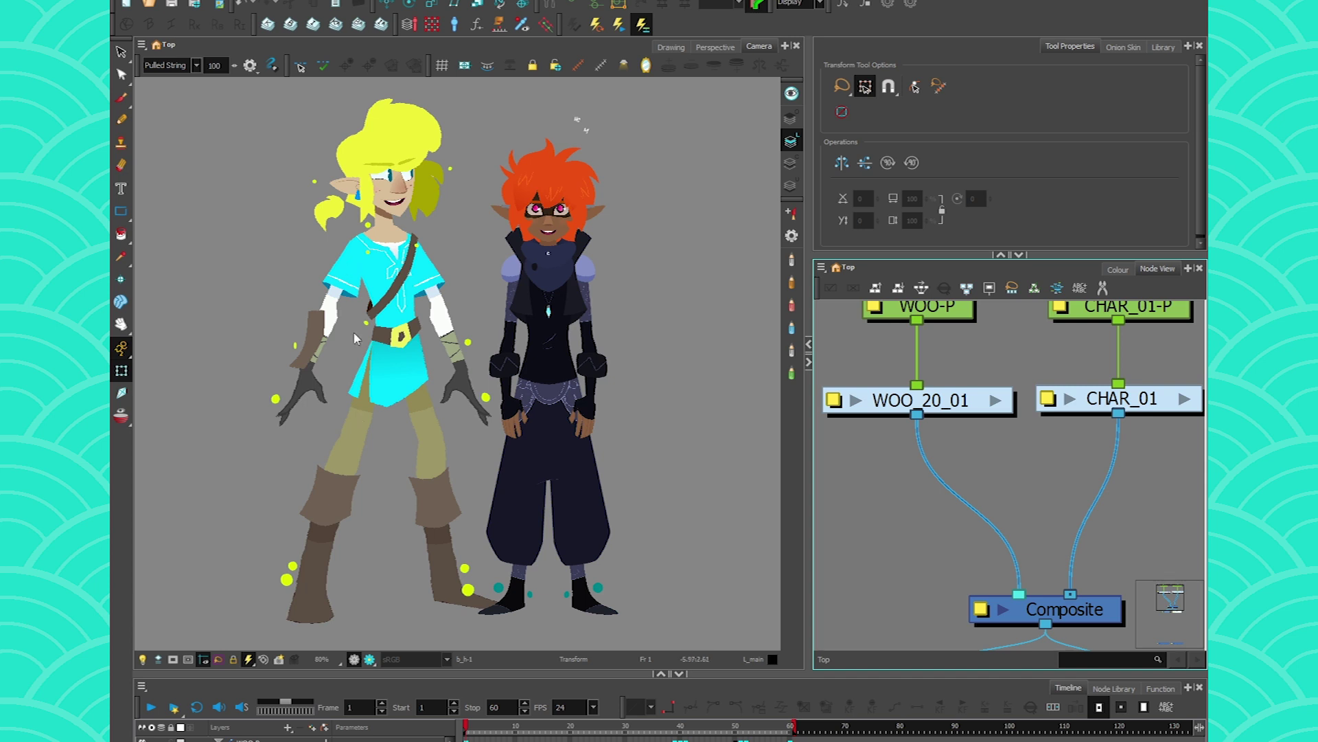
- Select the blond character's front tunic flap to inspect its deformation points
{"action": "left_click", "coordinate": [348, 269]}
{"action": "left_click", "coordinate": [245, 302]}
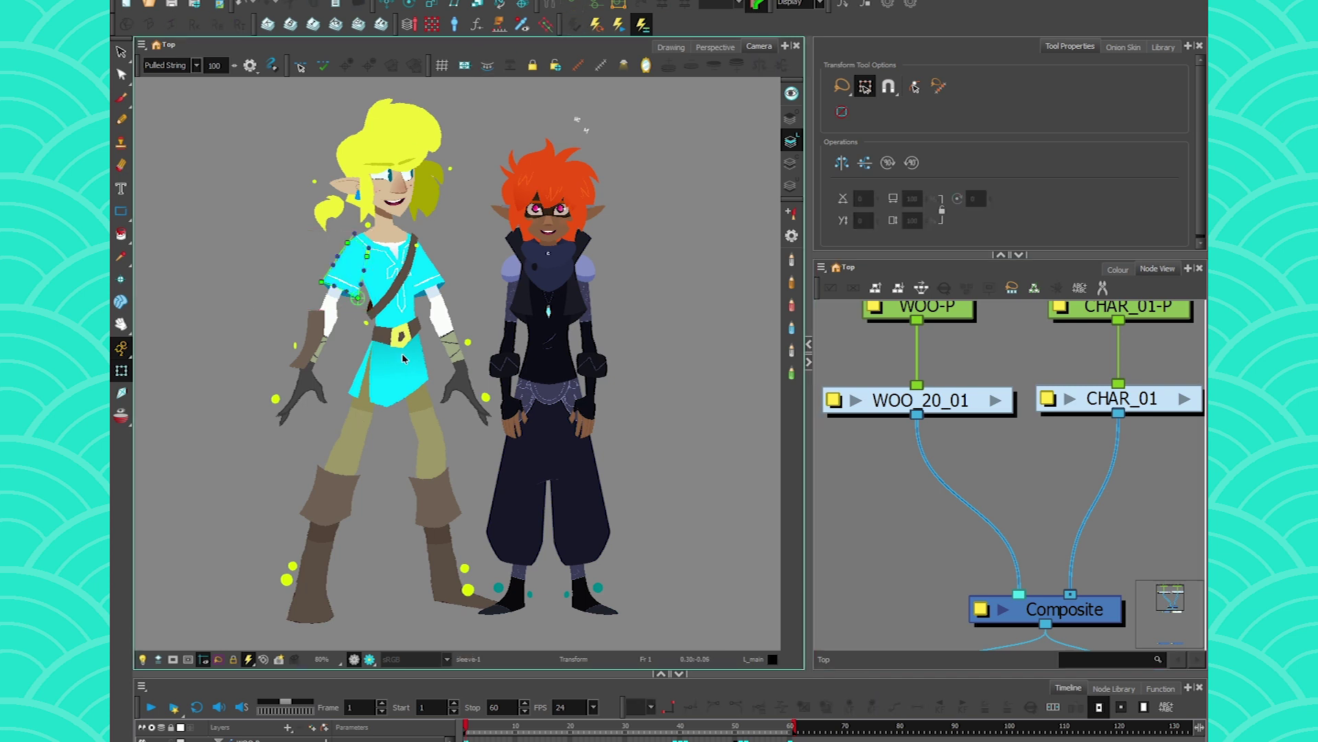
{"action": "left_click", "coordinate": [402, 357]}
{"action": "left_click", "coordinate": [270, 312]}
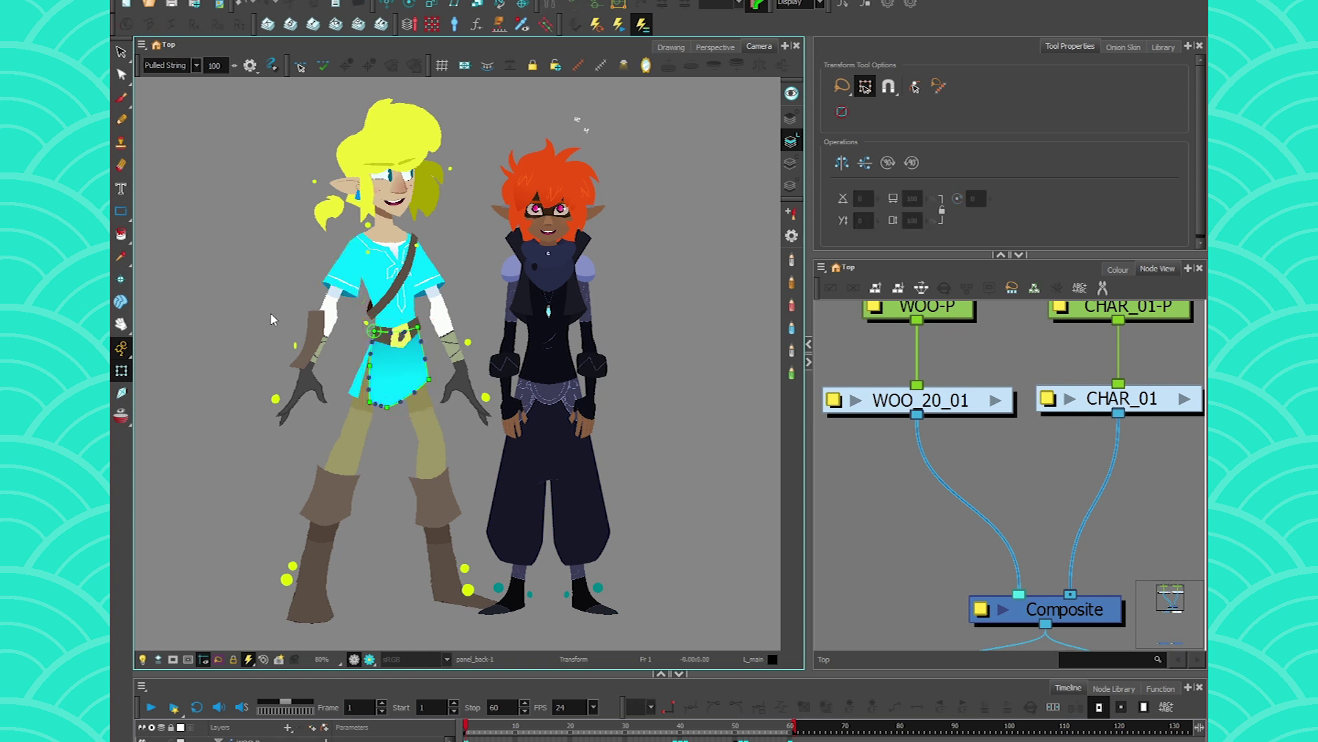
{"action": "mouse_move", "coordinate": [429, 379]}
{"action": "left_mouse_down"}
{"action": "mouse_move", "coordinate": [466, 384]}
{"action": "mouse_move", "coordinate": [451, 381]}
{"action": "left_mouse_up"}
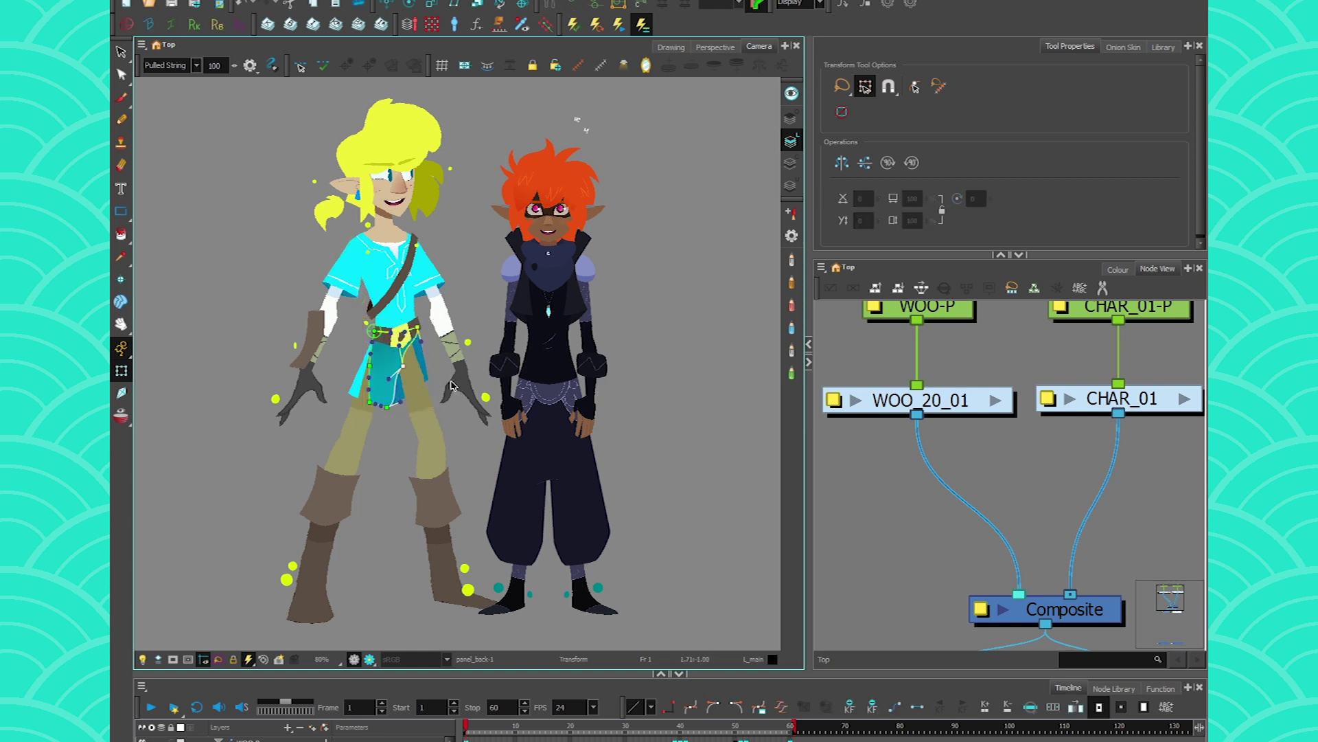
- Select all parts of the blond character to inspect their deformation controls, and clear the selection
{"action": "left_click", "coordinate": [242, 4]}
{"action": "left_click_drag", "start_coordinate": [253, 288], "coordinate": [735, 496]}
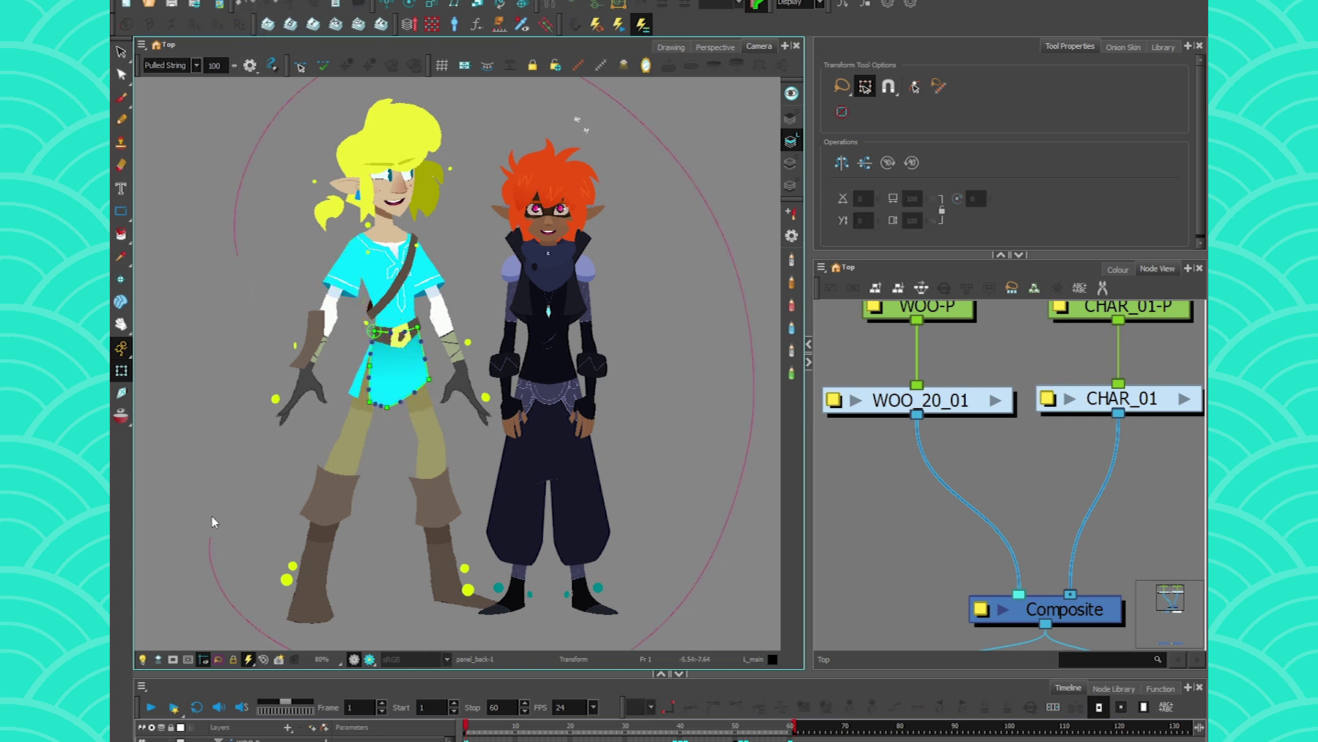
{"action": "key", "text": "ctrl+a"}
{"action": "left_click", "coordinate": [574, 7]}
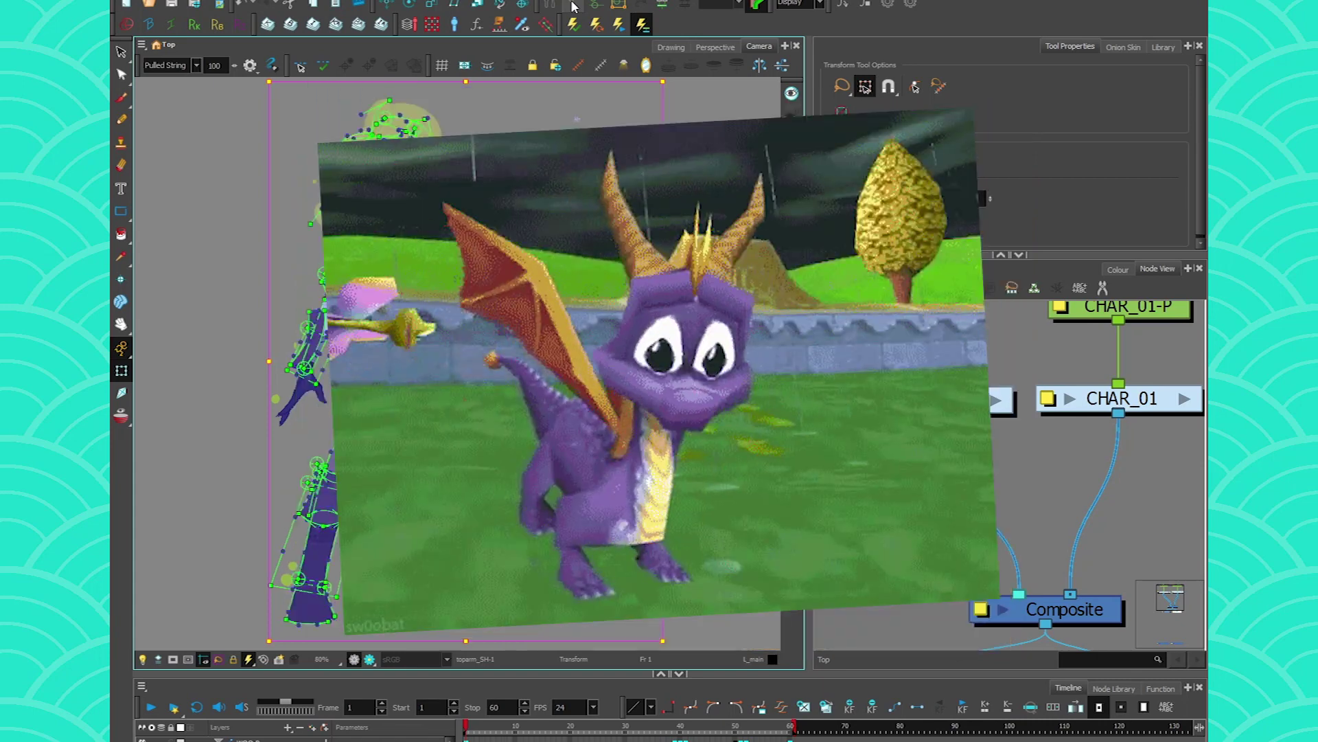
{"action": "left_click", "coordinate": [707, 510]}
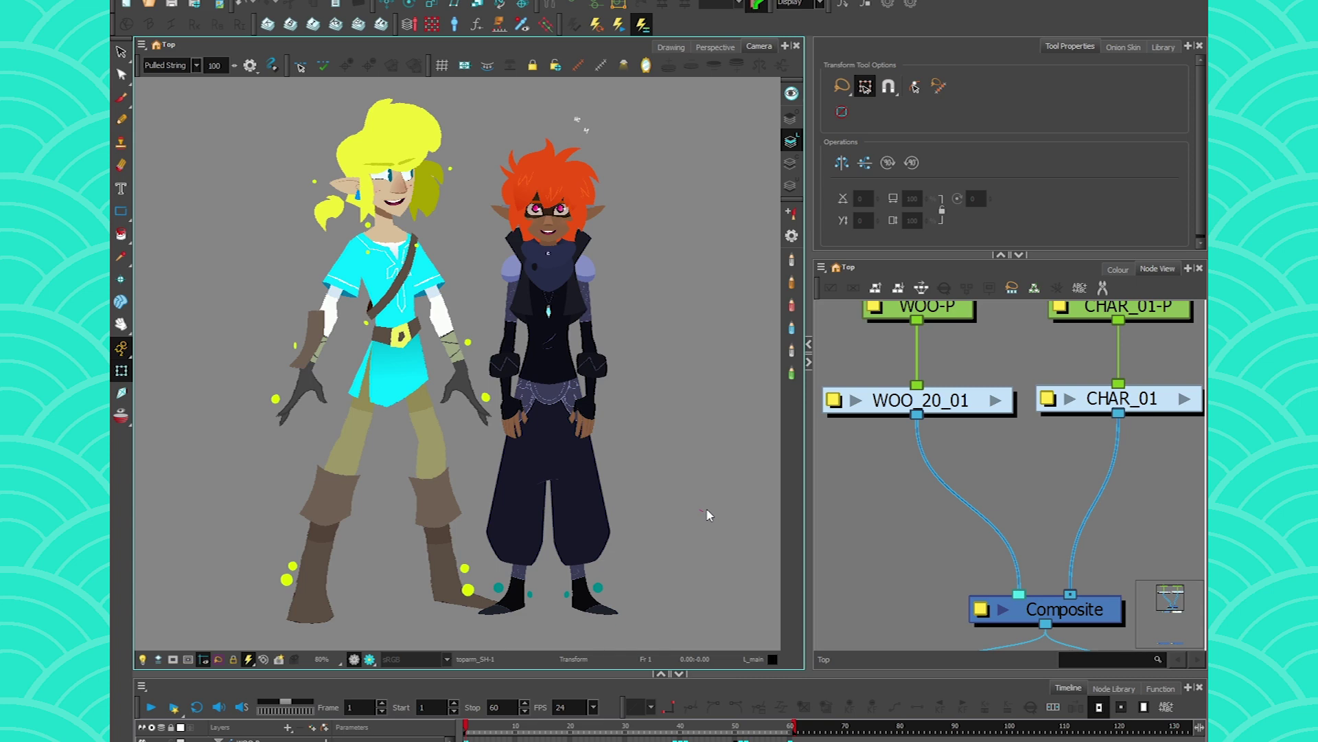
- Look through the node network inside the WOO_20_01 group and return to the top level
{"action": "left_click", "coordinate": [995, 399]}
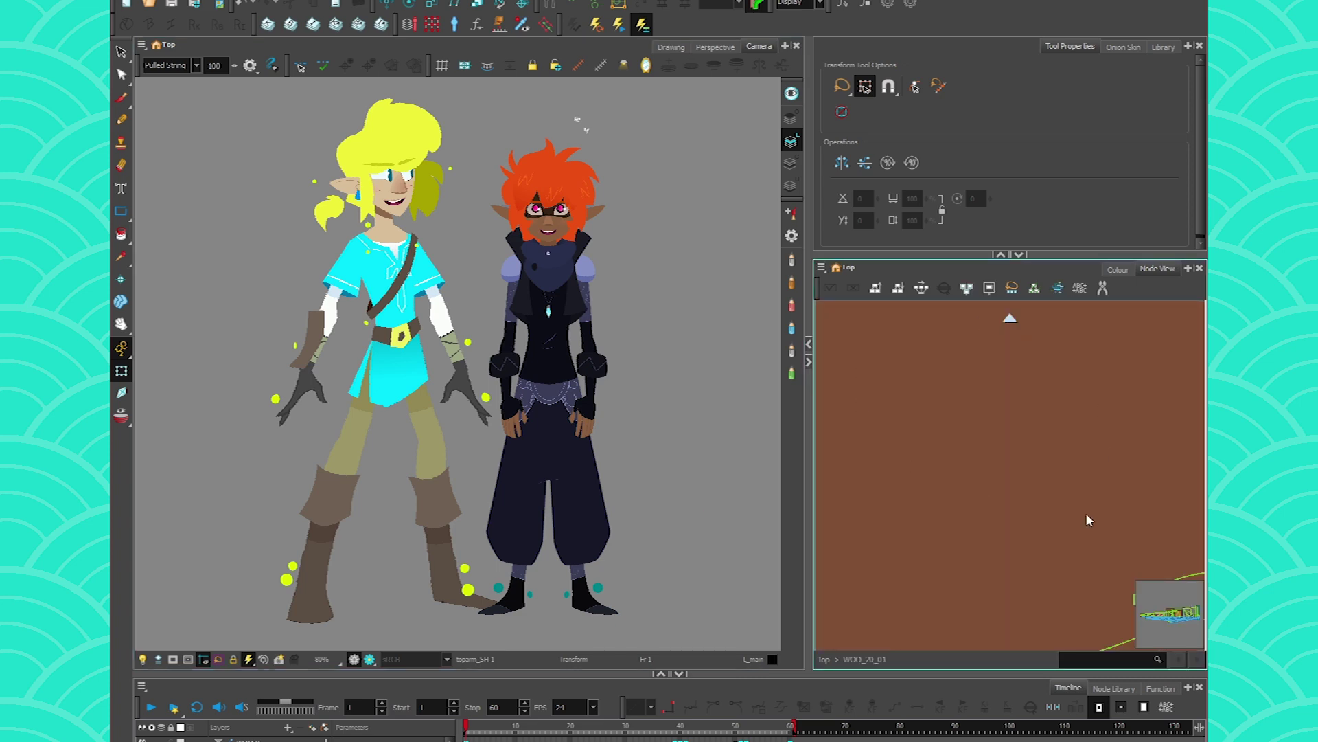
{"action": "scroll", "coordinate": [1086, 512], "scroll_direction": "down", "scroll_amount": 6}
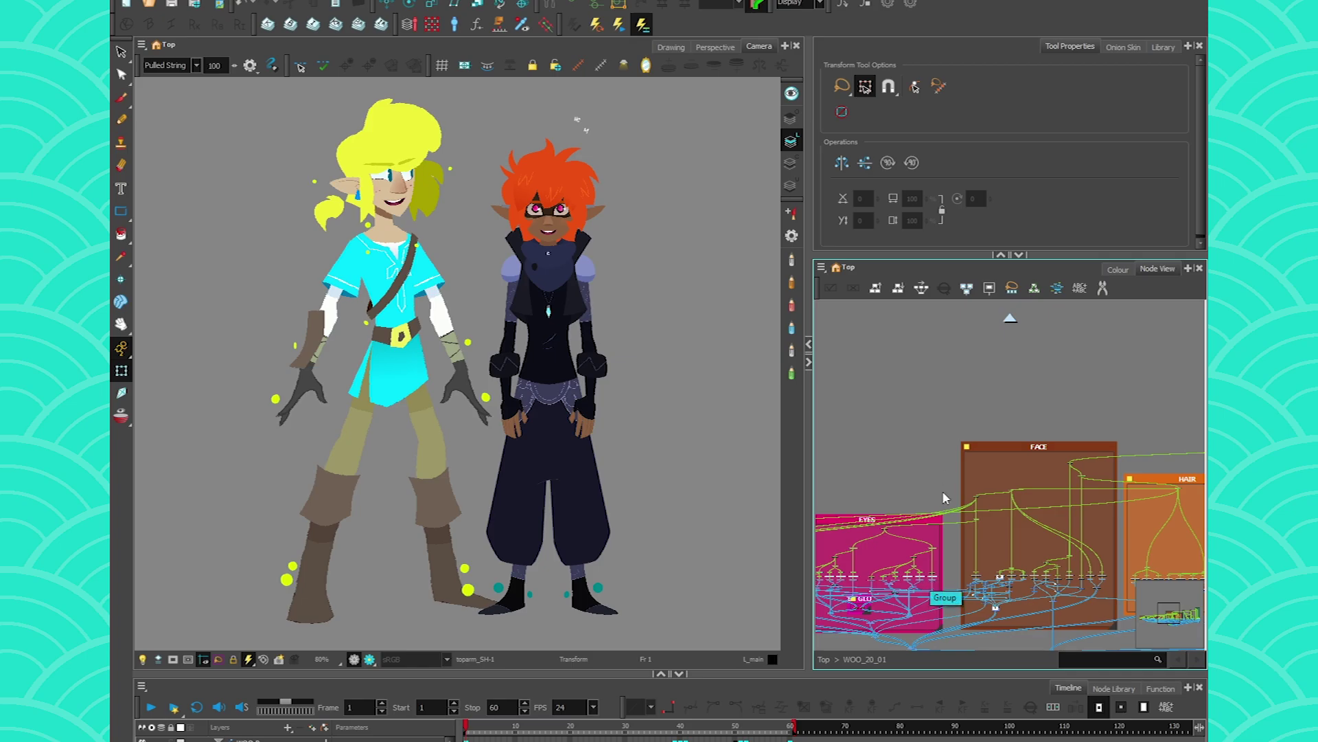
{"action": "left_click_drag", "start_coordinate": [886, 587], "coordinate": [921, 460]}
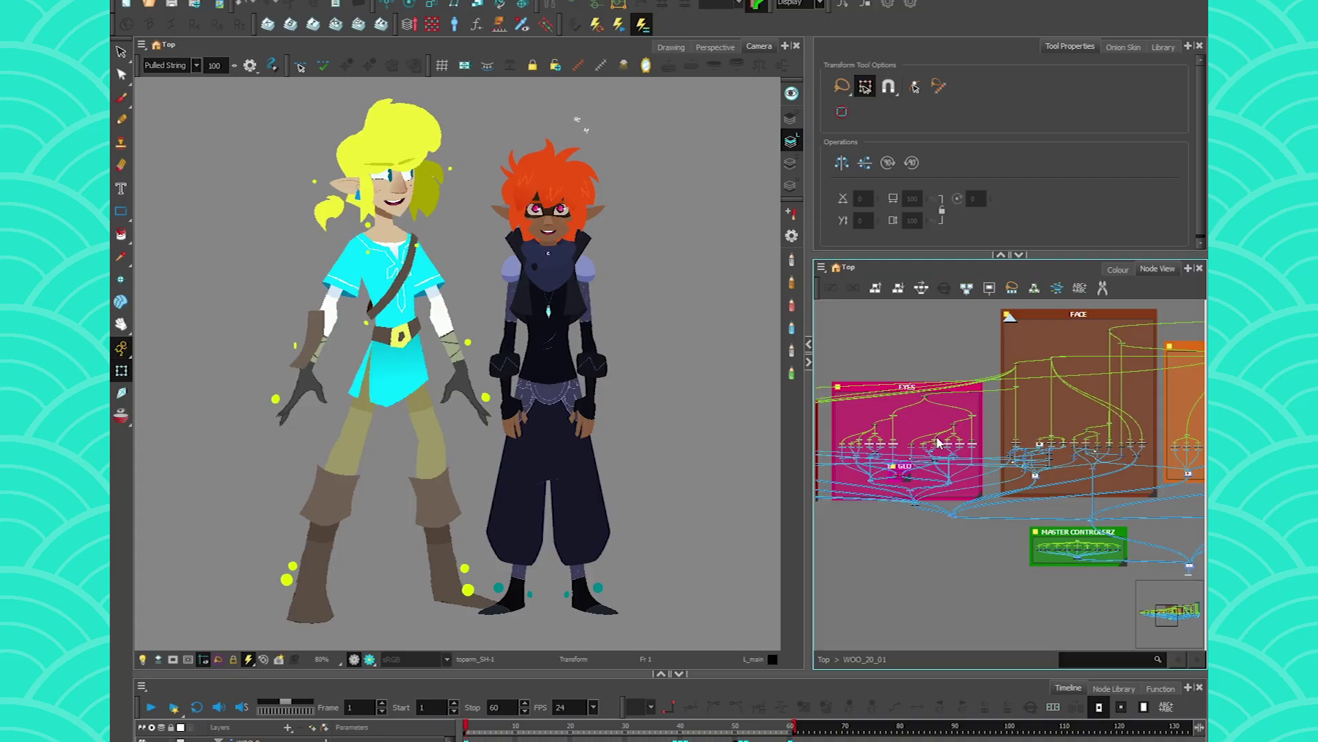
{"action": "left_click", "coordinate": [824, 659]}
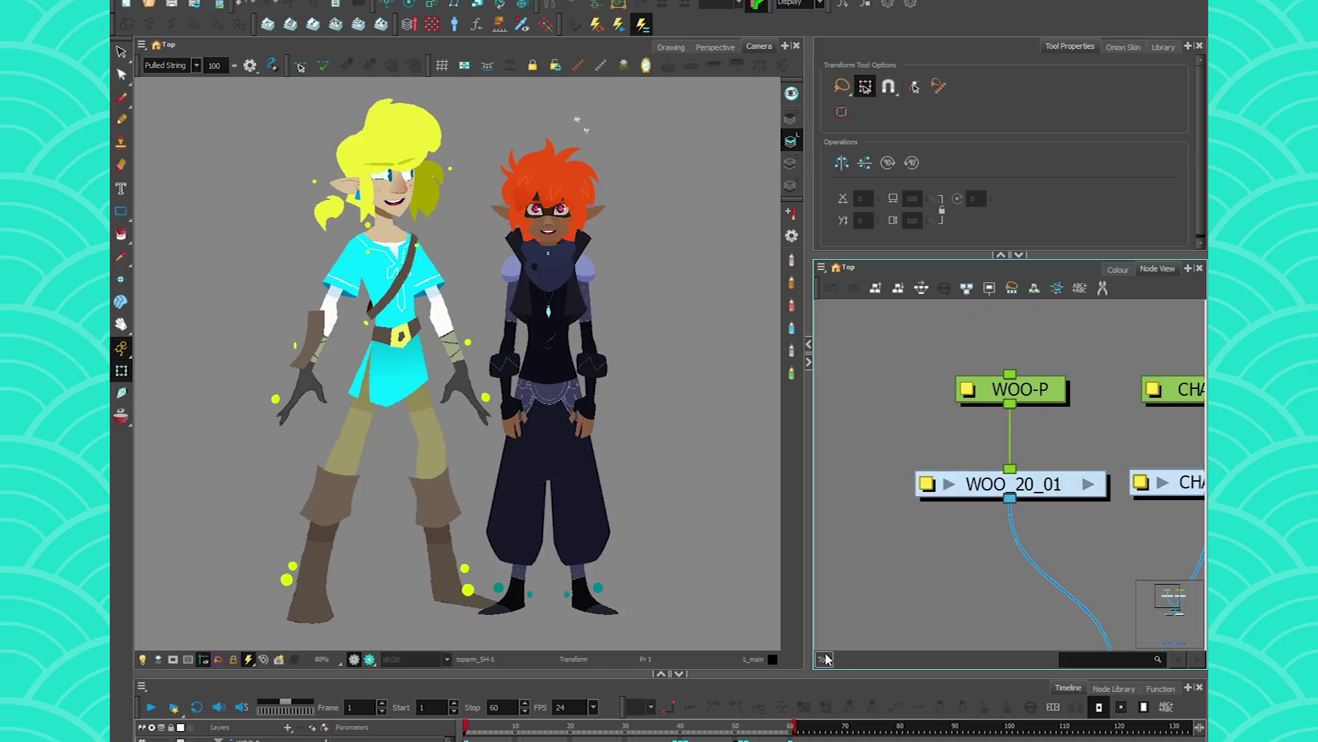
- Insert a new composite node between the WOO_20_01 group and the main Composite
{"action": "left_click_drag", "start_coordinate": [931, 563], "coordinate": [954, 370]}
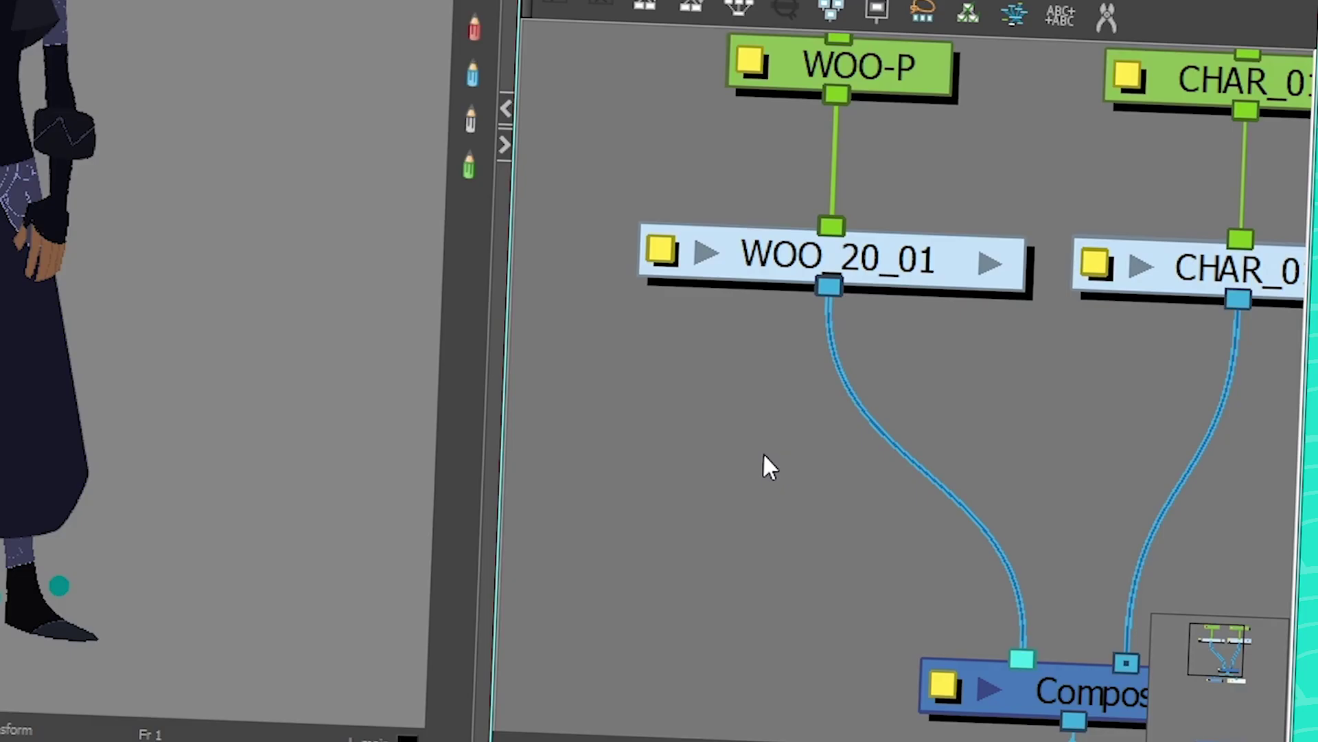
{"action": "left_click_drag", "start_coordinate": [927, 419], "coordinate": [861, 460]}
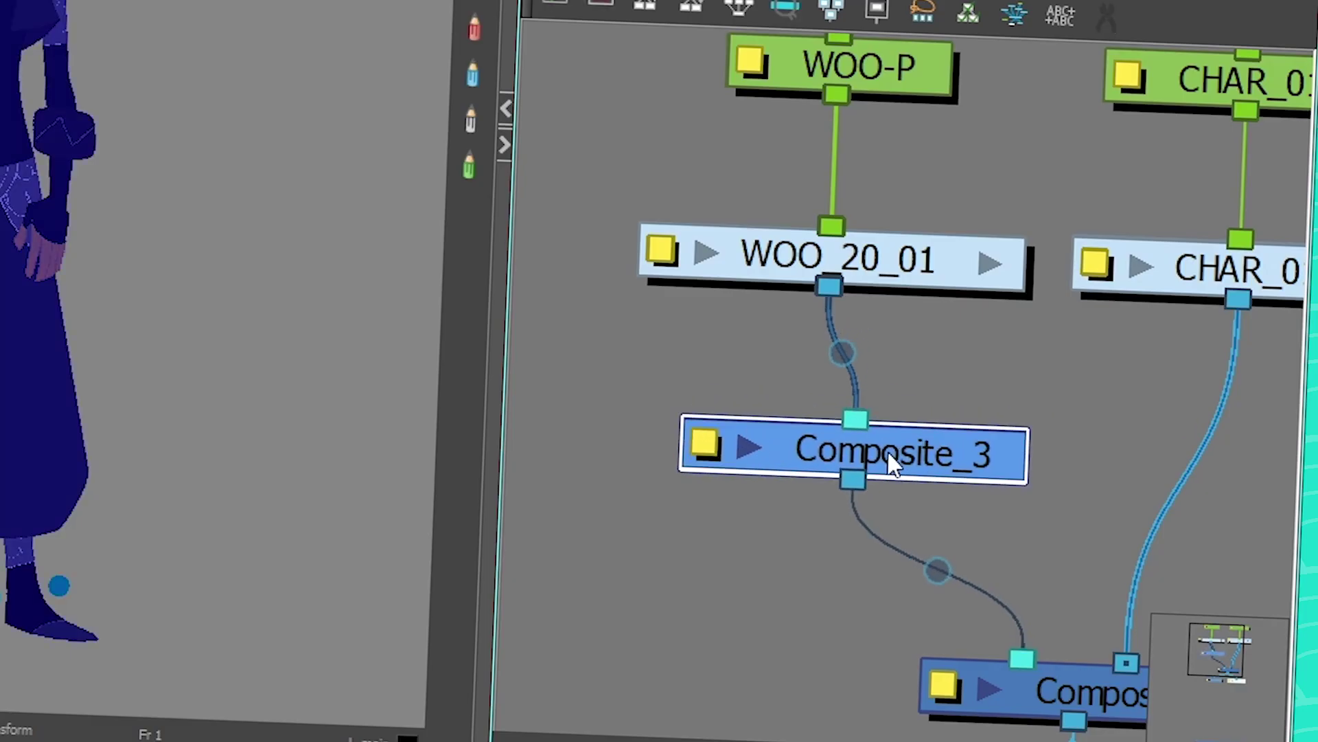
{"action": "left_click", "coordinate": [595, 446]}
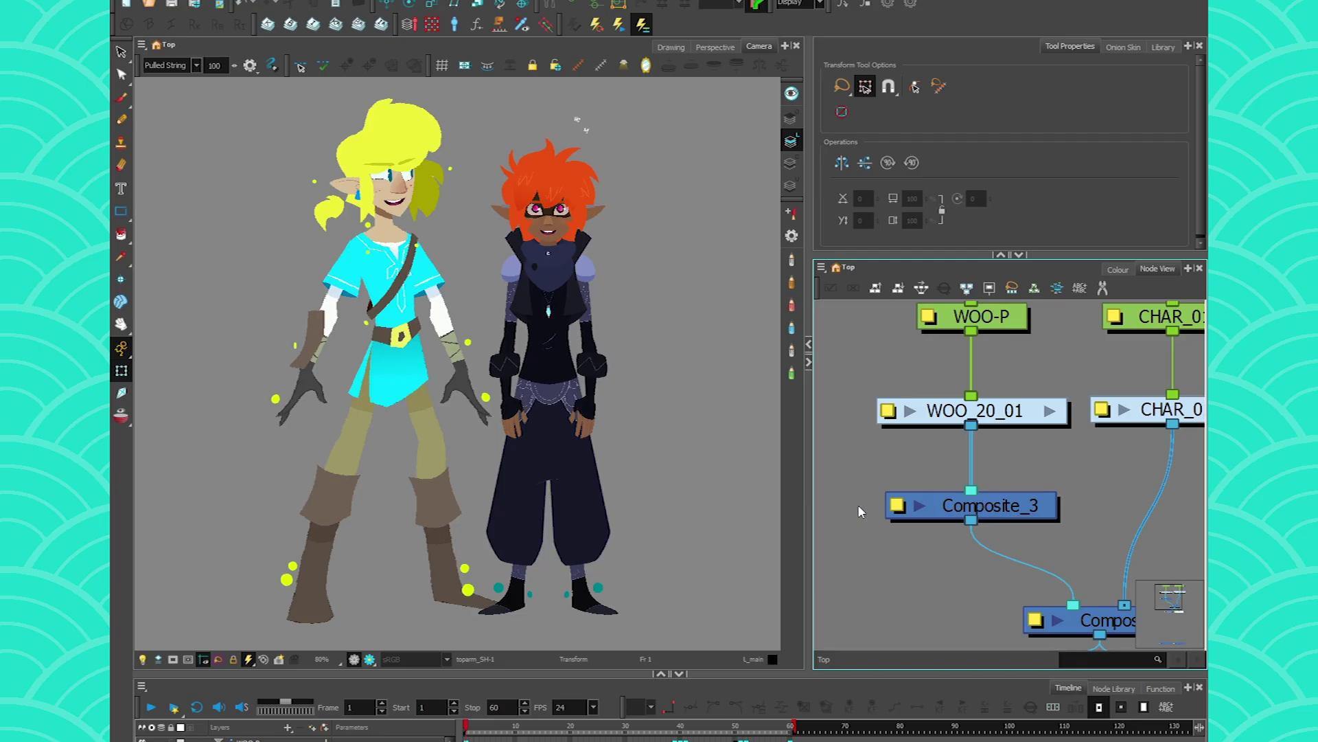
- Set the new composite's mode to Pass Through and enable its Cached option
{"action": "double_click", "coordinate": [906, 506]}
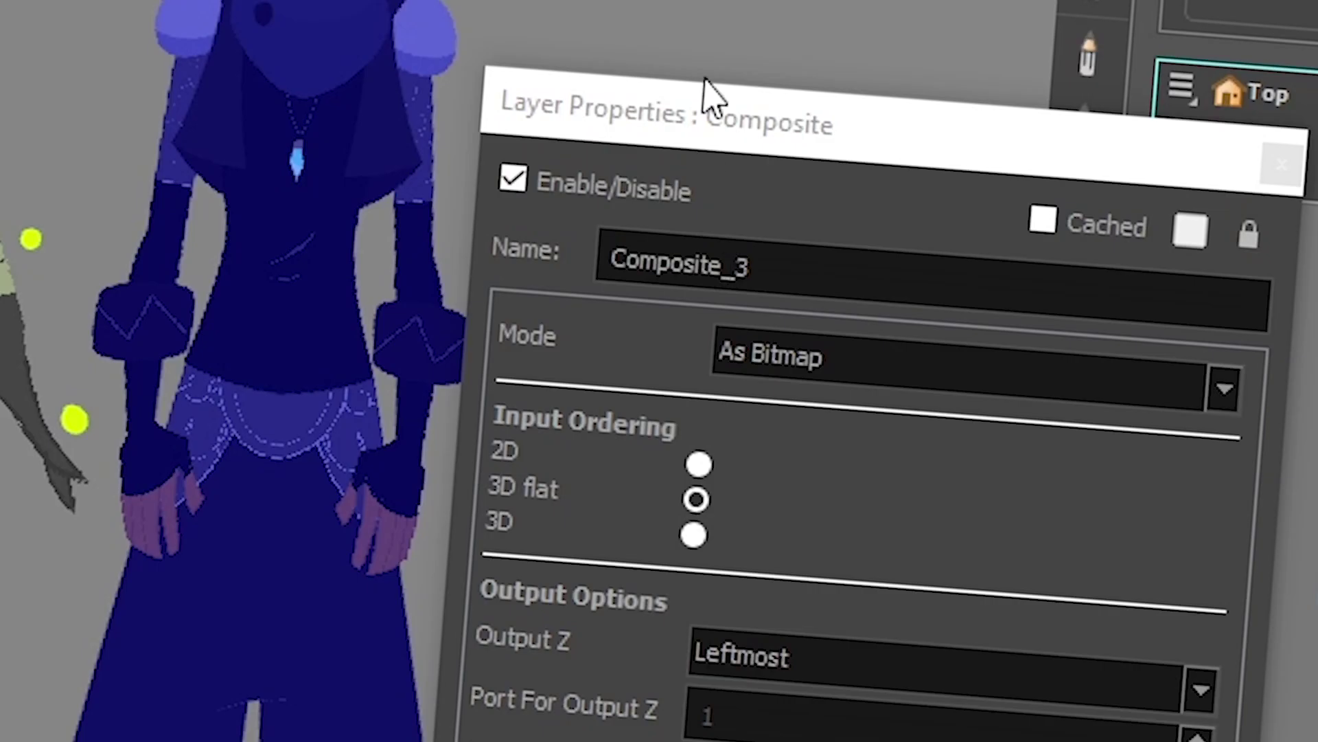
{"action": "left_click", "coordinate": [698, 371]}
{"action": "left_click", "coordinate": [763, 489]}
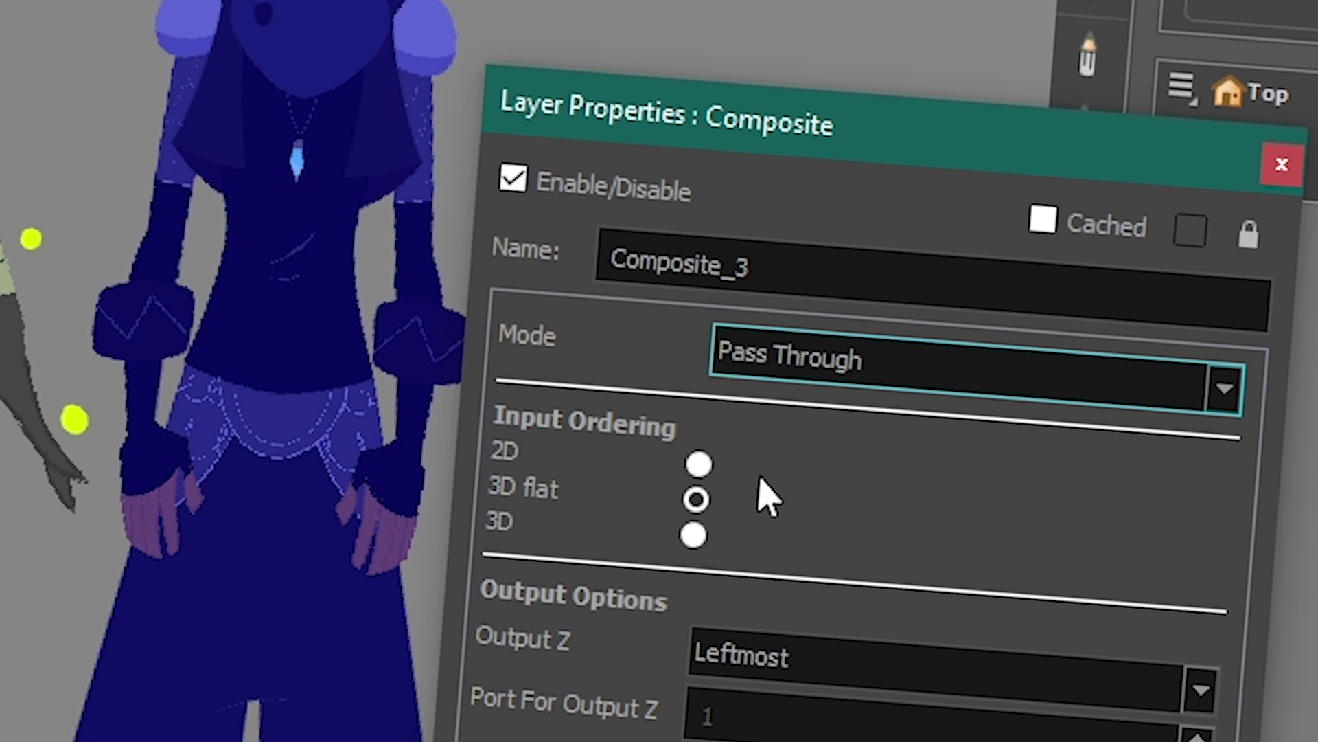
{"action": "left_click", "coordinate": [1045, 221]}
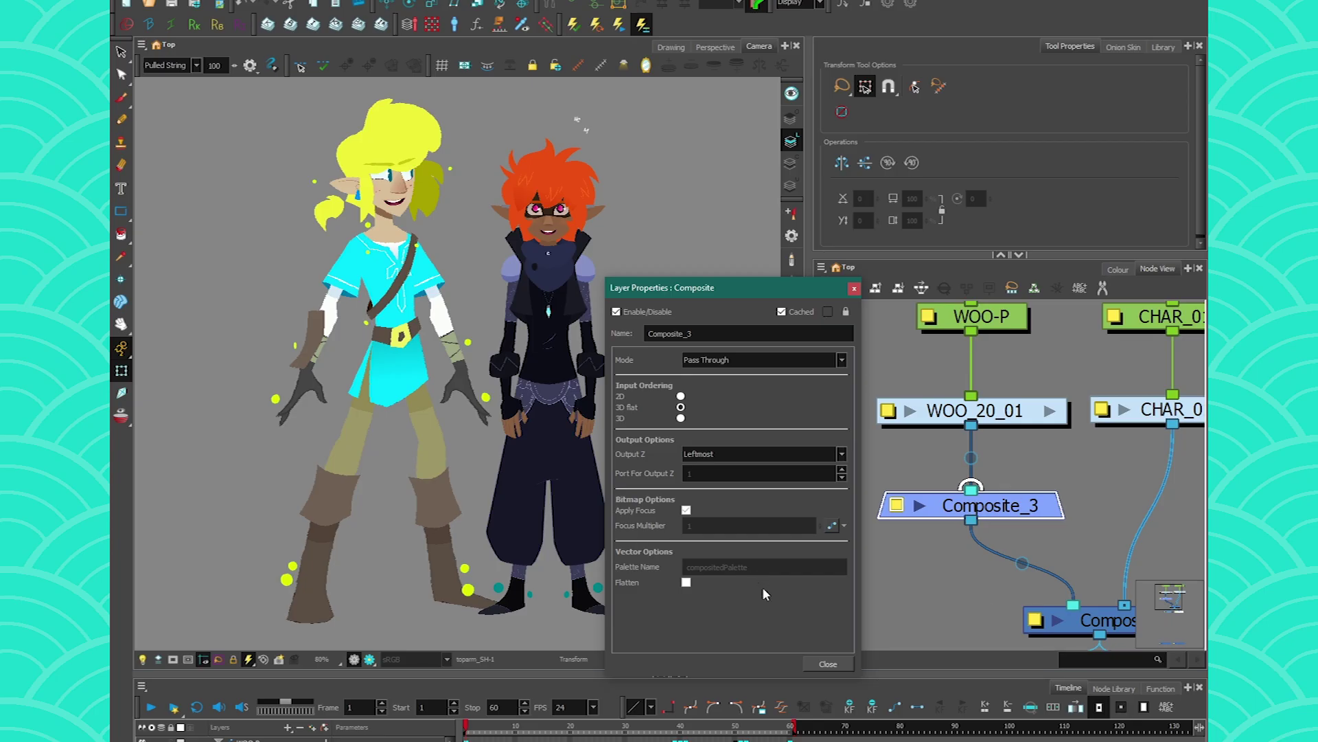
{"action": "left_click", "coordinate": [854, 288]}
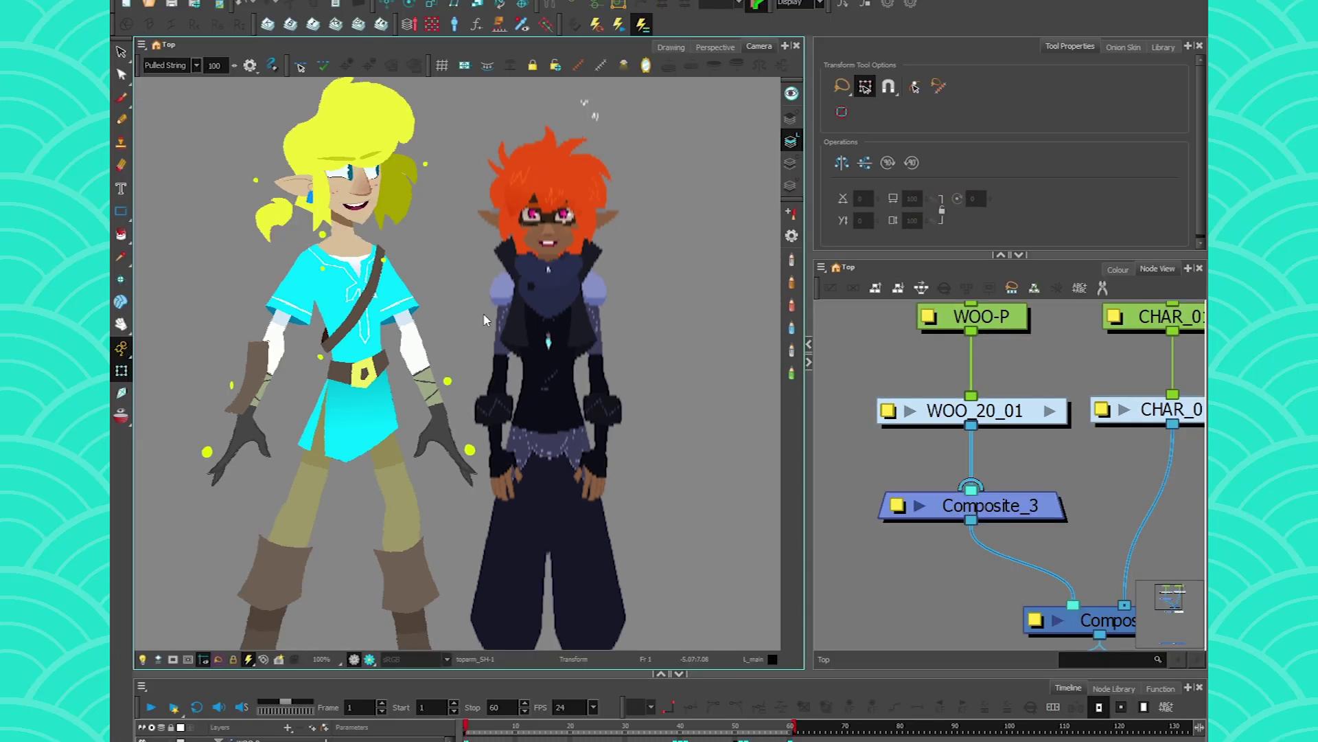
{"action": "left_click_drag", "start_coordinate": [951, 580], "coordinate": [953, 536]}
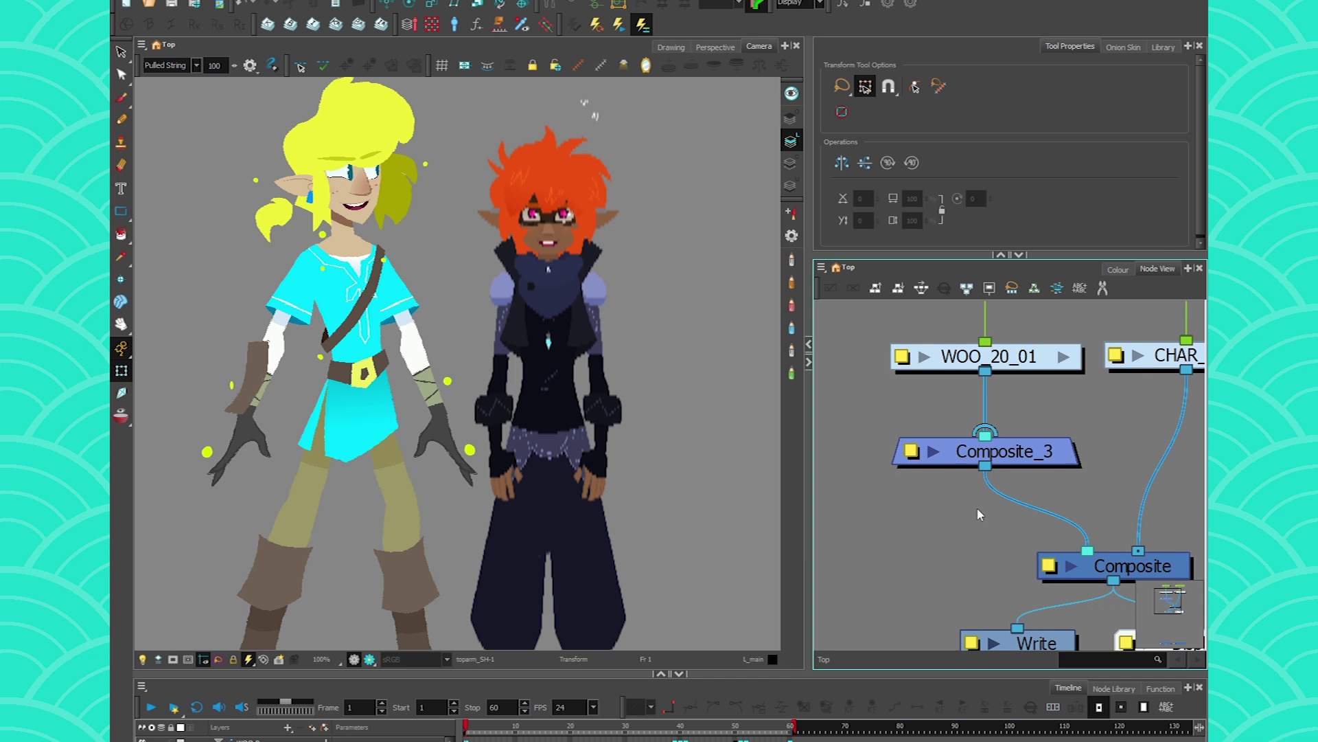
{"action": "left_click_drag", "start_coordinate": [1099, 496], "coordinate": [964, 500]}
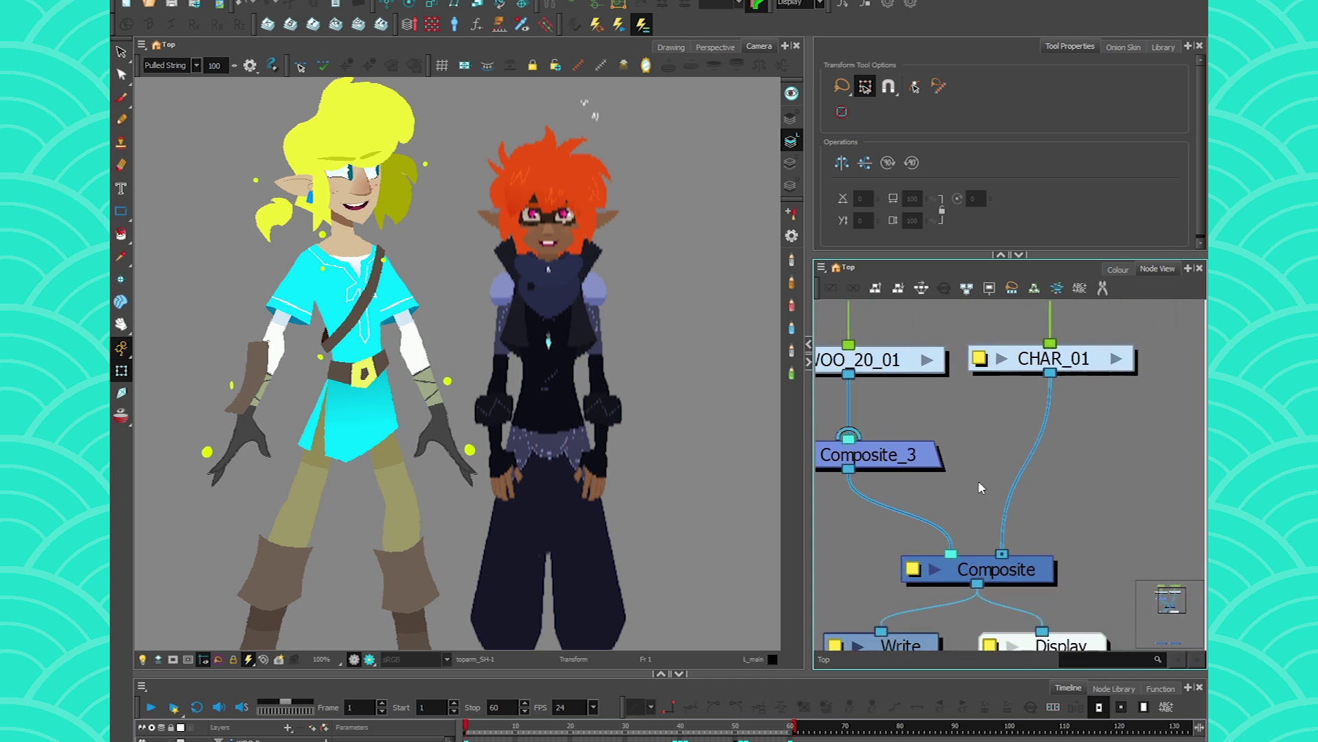
{"action": "key", "text": "ctrl+v"}
{"action": "left_click_drag", "start_coordinate": [1052, 480], "coordinate": [1026, 464]}
{"action": "key", "text": "ctrl+z"}
{"action": "key", "text": "ctrl+z"}
- Duplicate the cached composite and insert the copy between the CHAR_01 group and the main Composite
{"action": "left_click", "coordinate": [918, 459]}
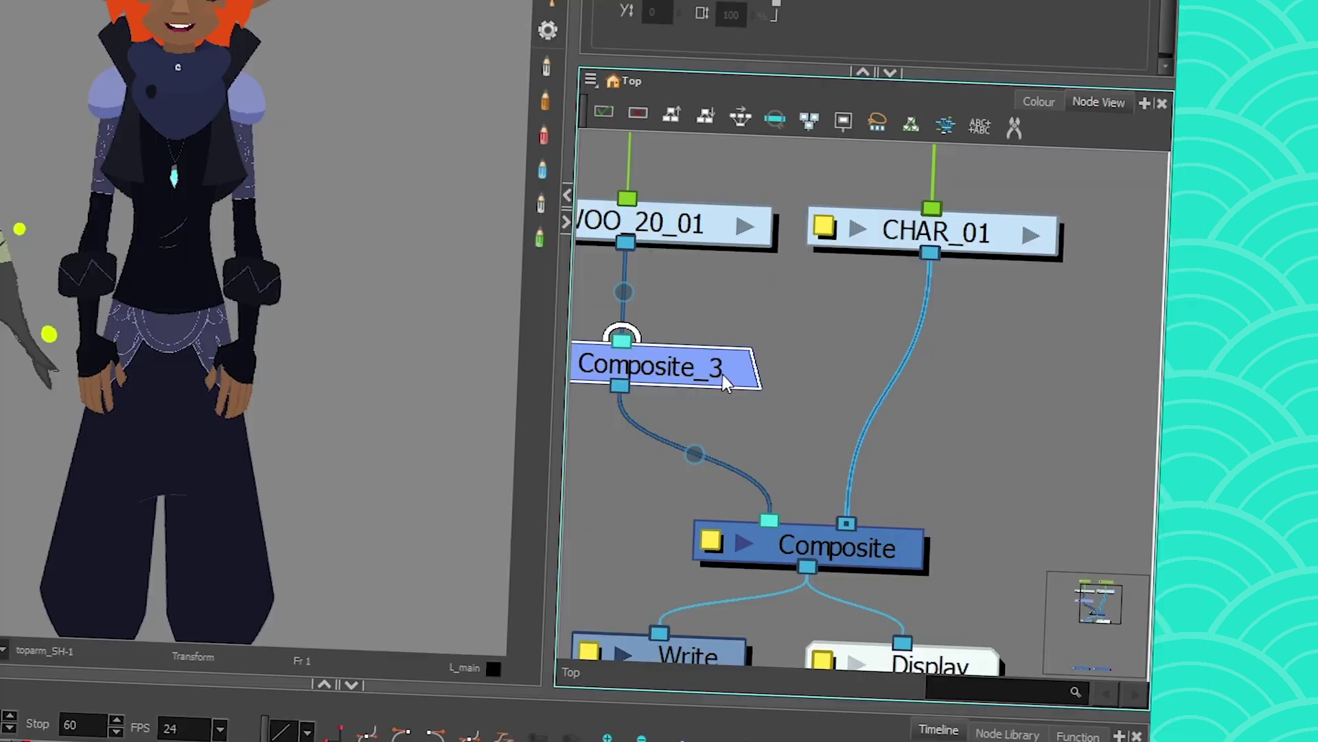
{"action": "key", "text": "ctrl+v"}
{"action": "left_click_drag", "start_coordinate": [890, 423], "coordinate": [889, 361]}
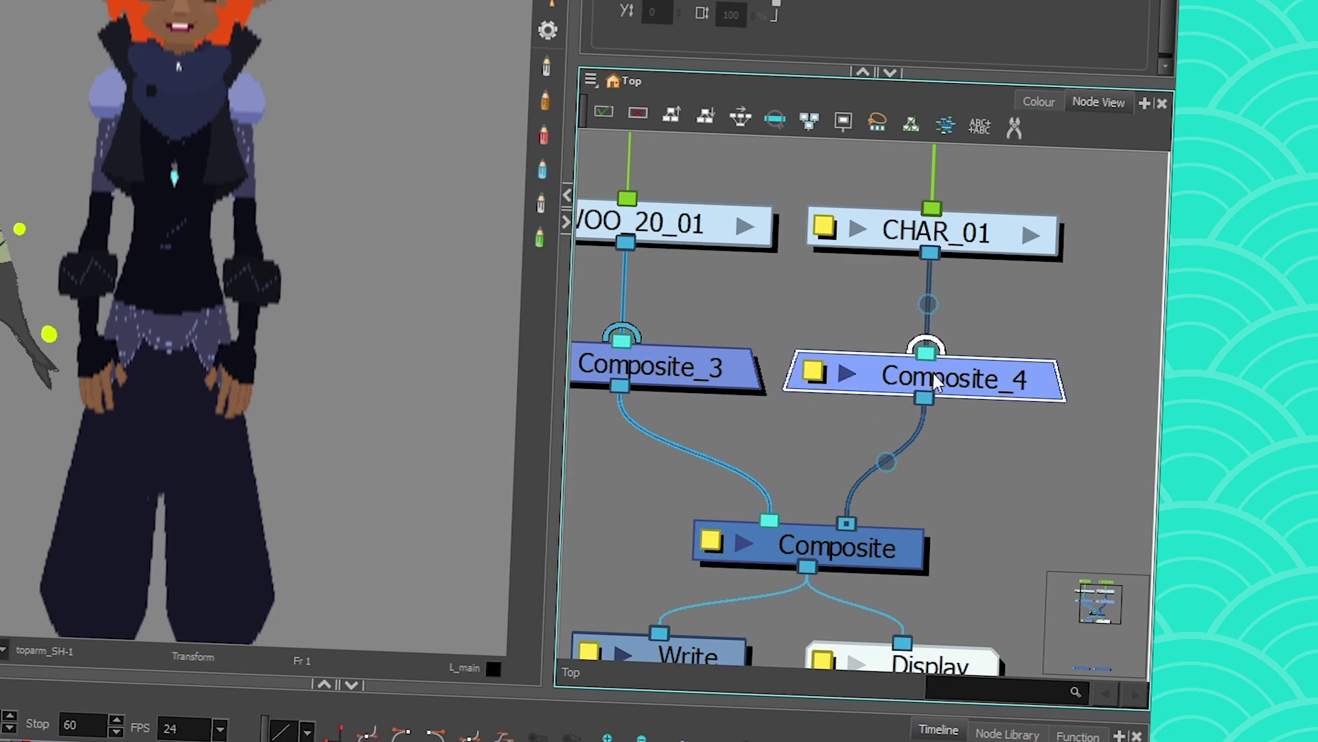
- Compare the cached preview at 64x64 and 1024x1024 resolution and switch back to a lower resolution
{"action": "left_click_drag", "start_coordinate": [665, 517], "coordinate": [760, 523]}
{"action": "scroll", "coordinate": [783, 487], "scroll_direction": "down", "scroll_amount": 2}
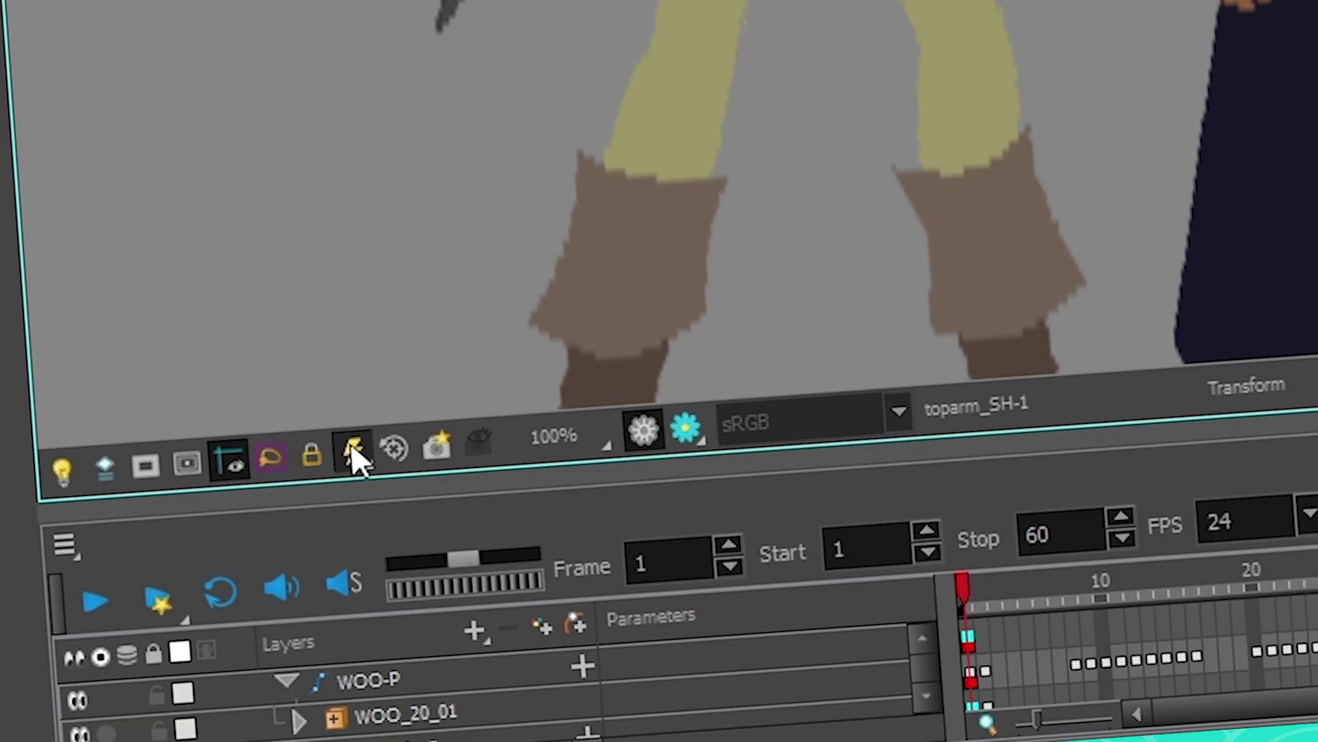
{"action": "left_click", "coordinate": [353, 453]}
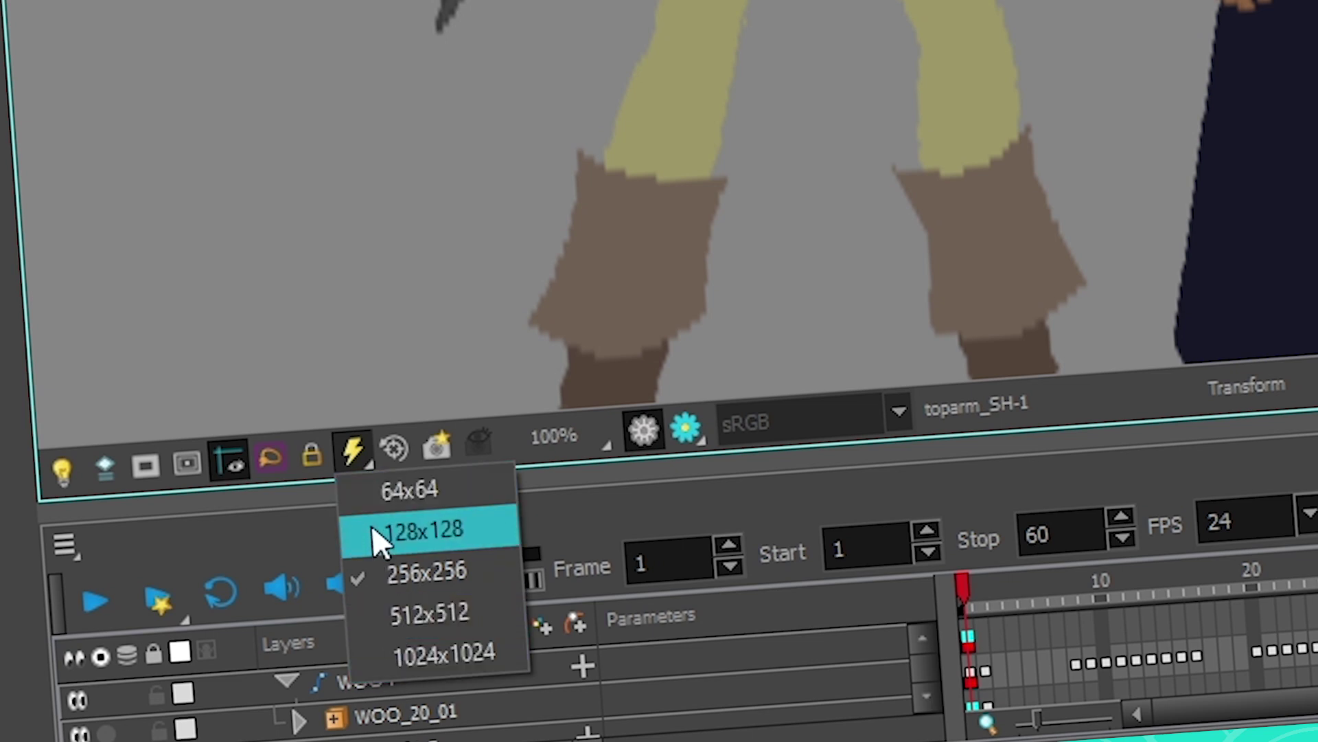
{"action": "left_click", "coordinate": [374, 489]}
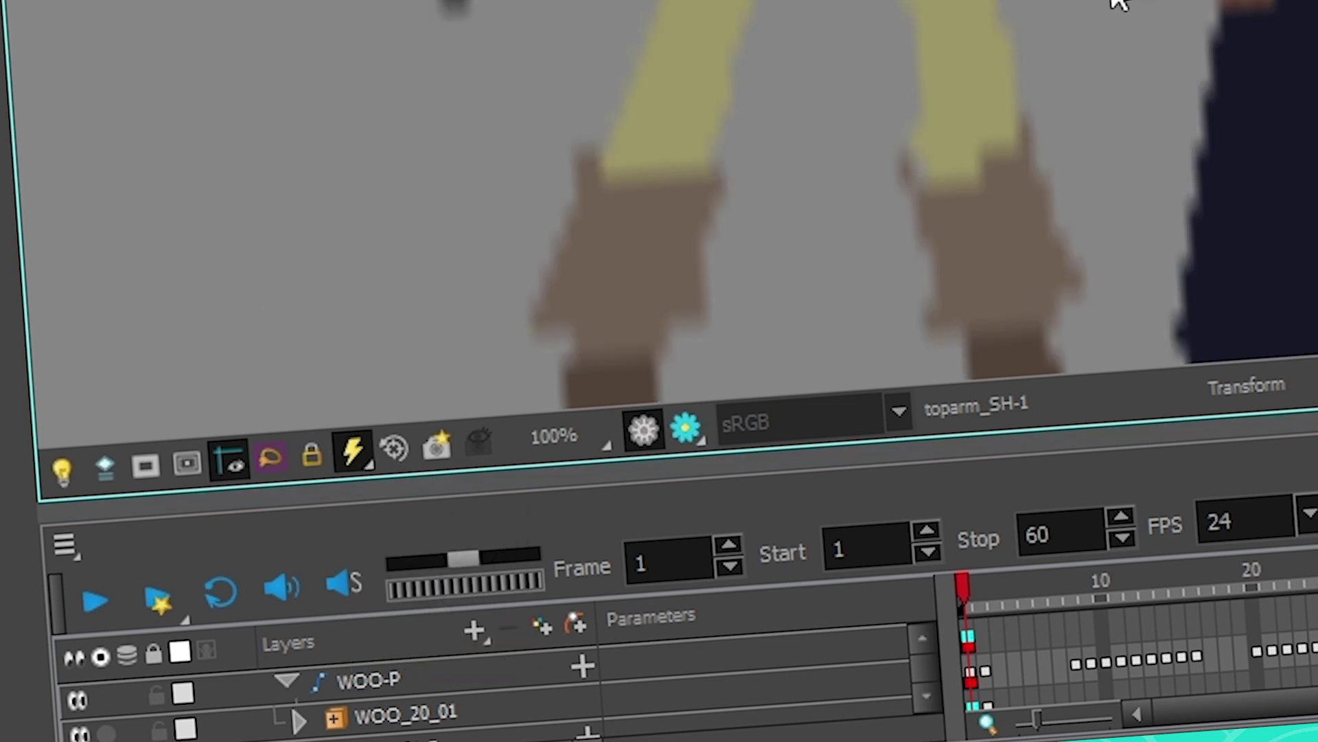
{"action": "left_click", "coordinate": [353, 454]}
{"action": "left_click", "coordinate": [407, 666]}
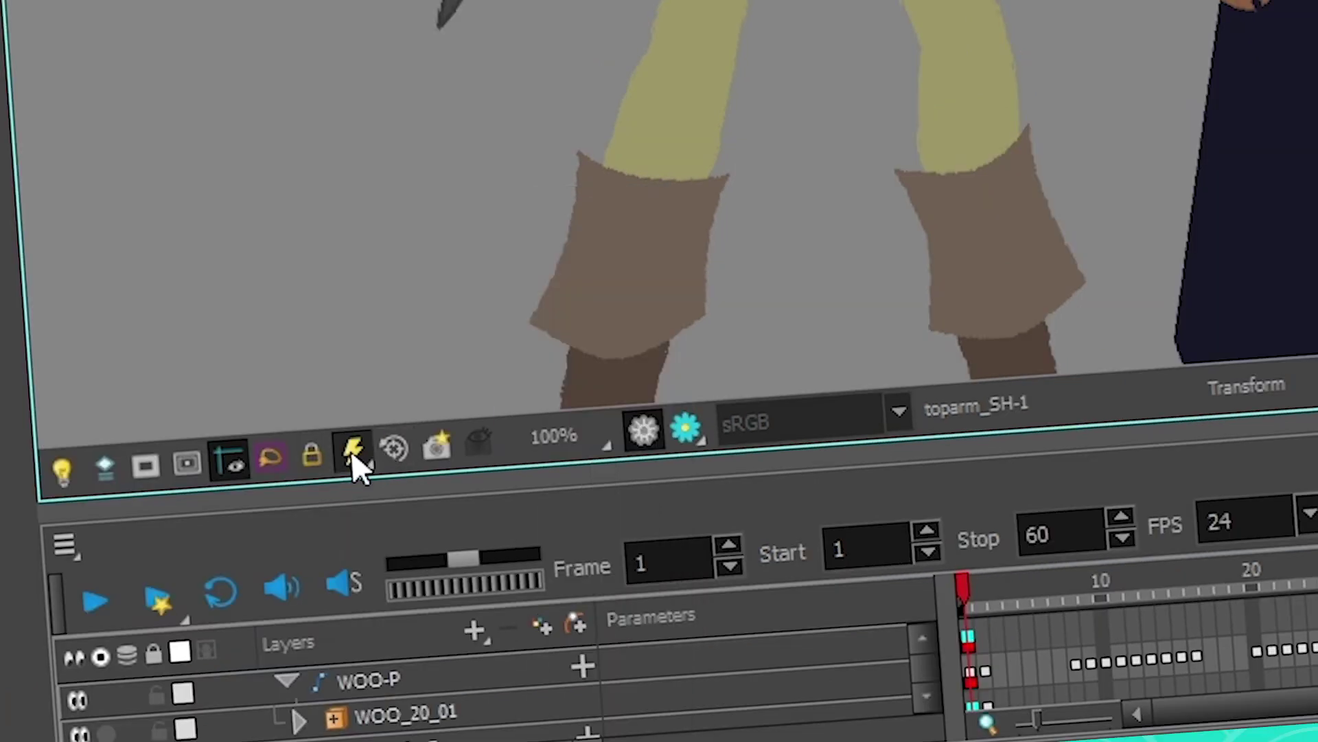
{"action": "left_click", "coordinate": [315, 503]}
{"action": "left_click", "coordinate": [401, 571]}
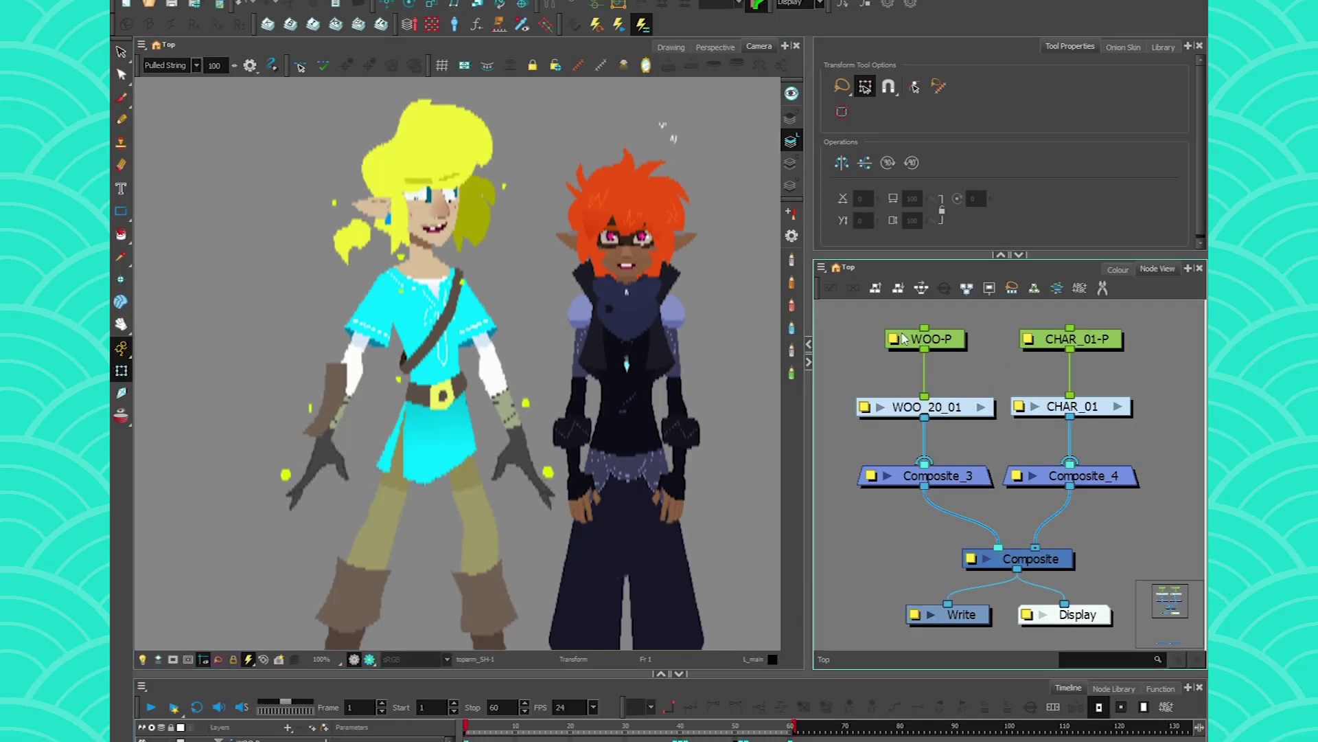
- Add a vector drawing layer named Drawing and connect its node to the main Composite
{"action": "left_click", "coordinate": [962, 483]}
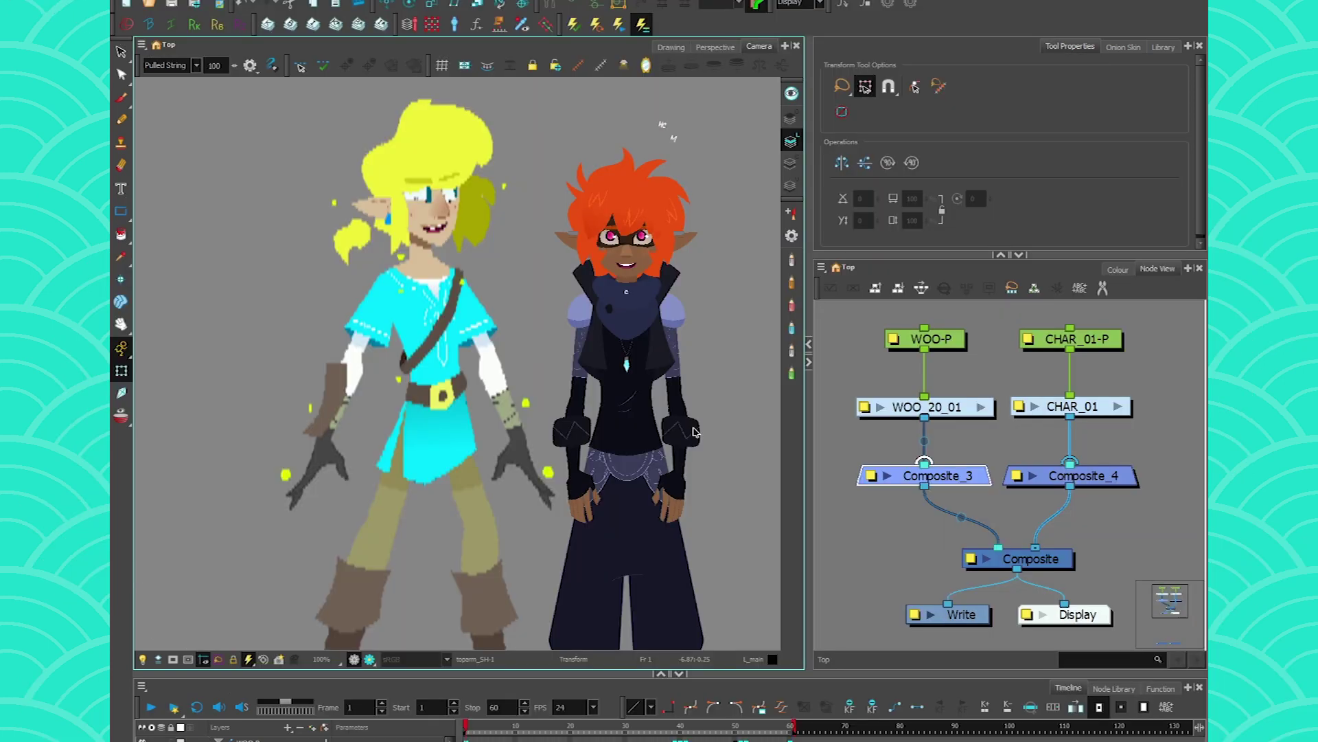
{"action": "key", "text": "ctrl+r"}
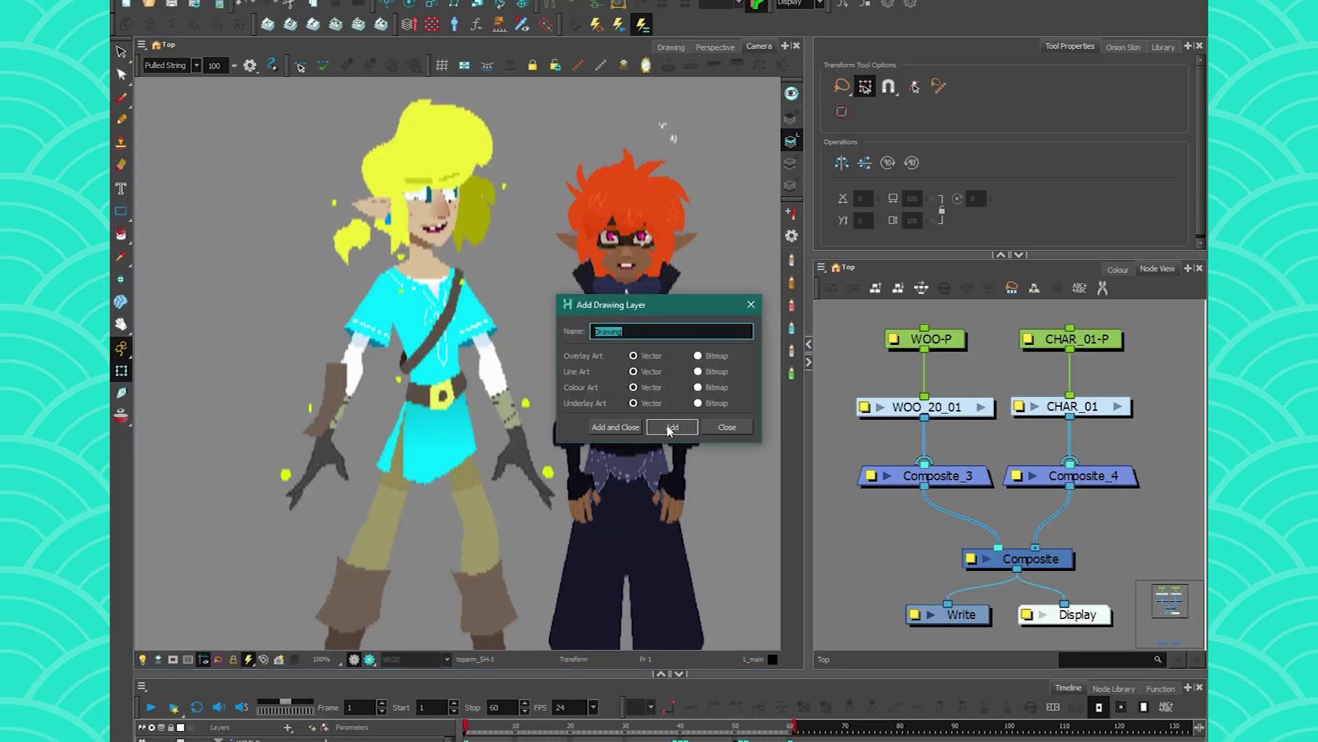
{"action": "left_click", "coordinate": [671, 427]}
{"action": "left_click", "coordinate": [726, 428]}
{"action": "mouse_move", "coordinate": [1149, 554]}
{"action": "left_mouse_down"}
{"action": "mouse_move", "coordinate": [858, 513]}
{"action": "mouse_move", "coordinate": [989, 549]}
{"action": "left_mouse_up"}
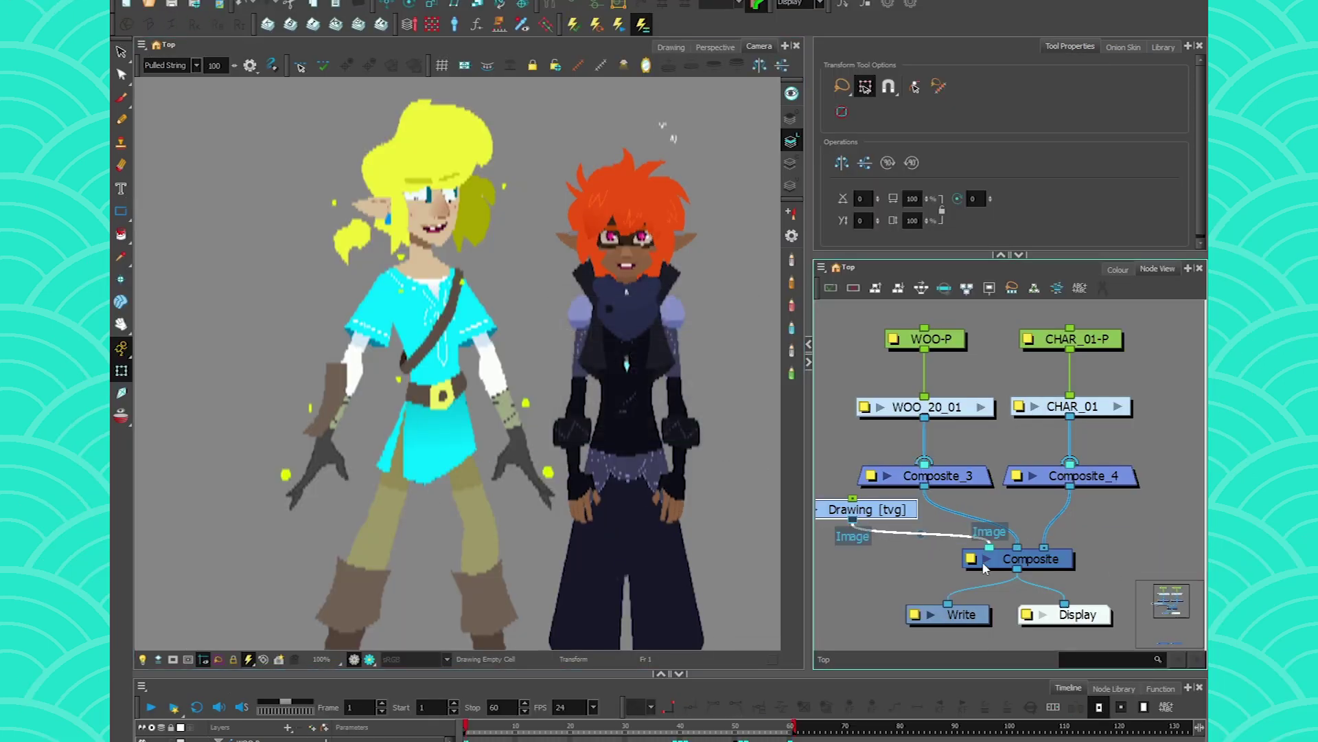
{"action": "left_click_drag", "start_coordinate": [988, 550], "coordinate": [995, 547]}
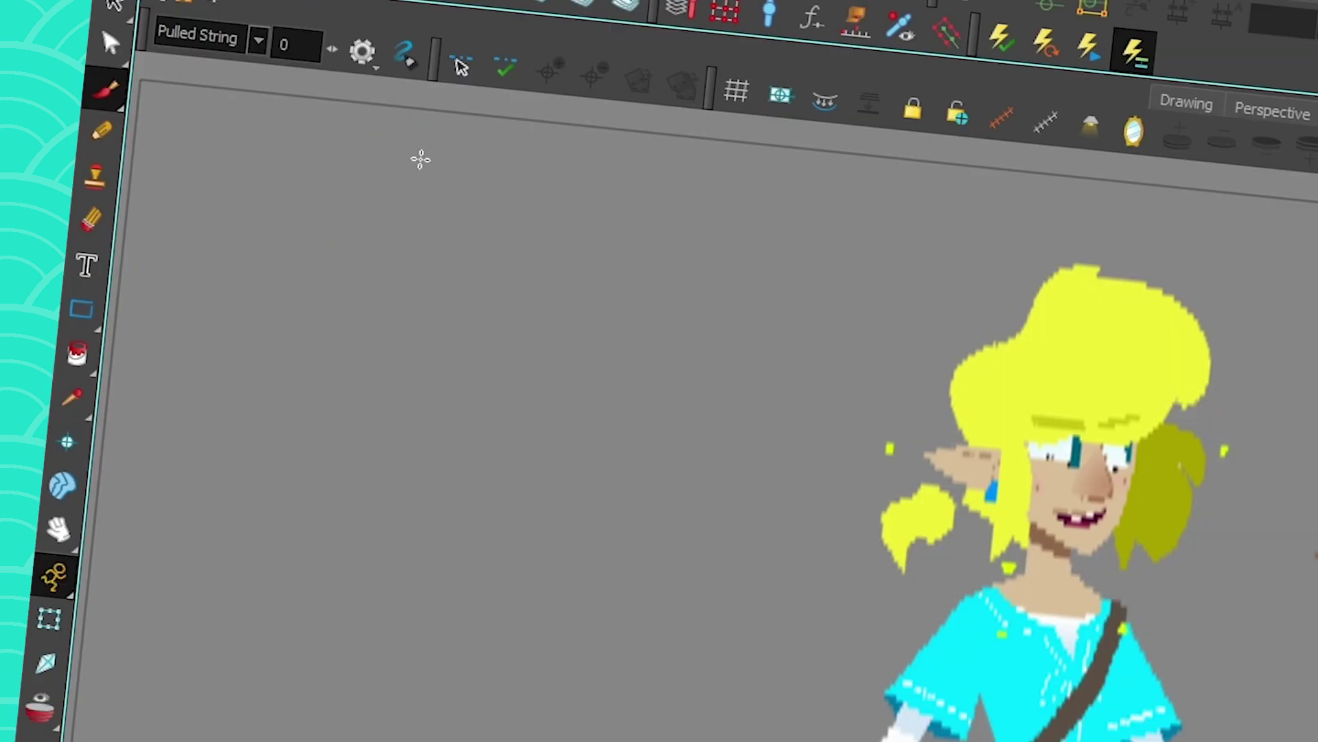
- Sketch a row of four boxes with the Brush in the empty area beside the blond character
{"action": "left_click_drag", "start_coordinate": [171, 129], "coordinate": [261, 133]}
{"action": "left_click_drag", "start_coordinate": [370, 186], "coordinate": [199, 161]}
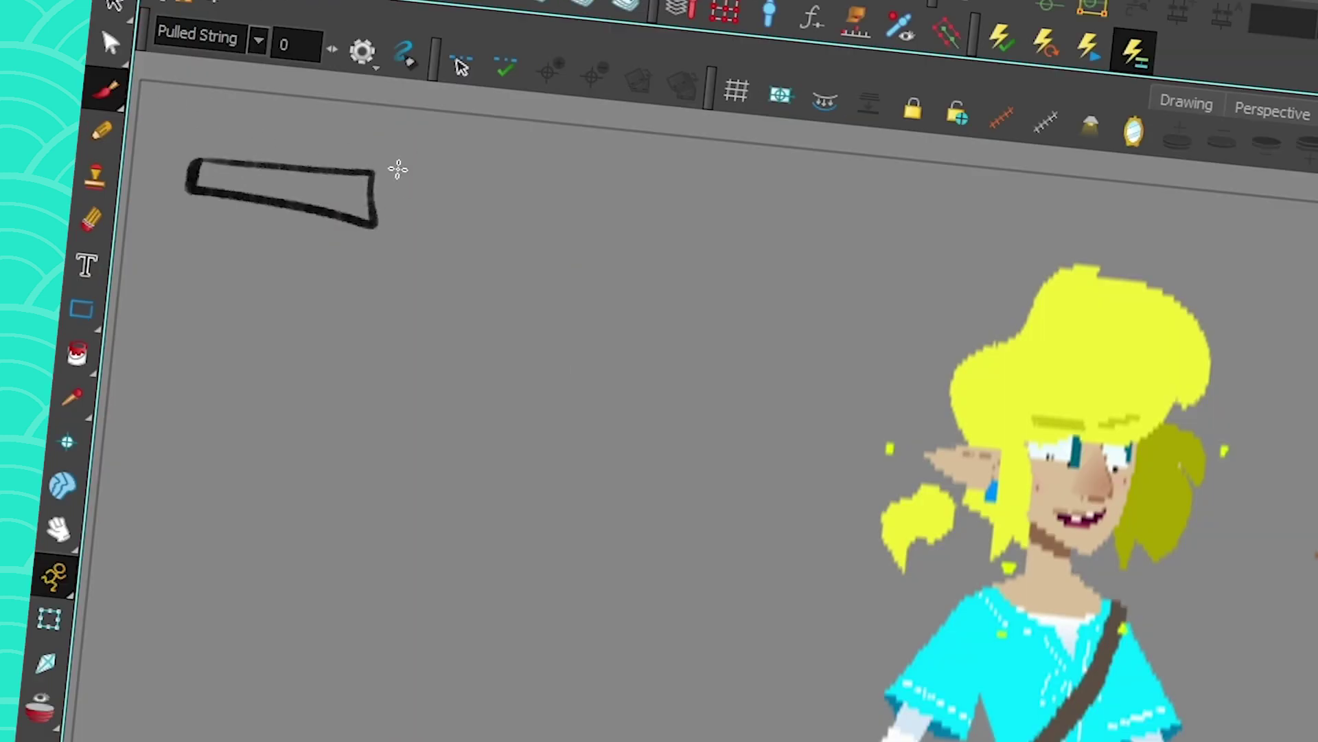
{"action": "left_click_drag", "start_coordinate": [400, 171], "coordinate": [396, 225]}
{"action": "mouse_move", "coordinate": [405, 164]}
{"action": "left_mouse_down"}
{"action": "mouse_move", "coordinate": [535, 241]}
{"action": "mouse_move", "coordinate": [412, 217]}
{"action": "left_mouse_up"}
{"action": "left_click_drag", "start_coordinate": [565, 175], "coordinate": [563, 243]}
{"action": "mouse_move", "coordinate": [563, 170]}
{"action": "left_mouse_down"}
{"action": "mouse_move", "coordinate": [627, 183]}
{"action": "mouse_move", "coordinate": [561, 251]}
{"action": "left_mouse_up"}
- Draw connector lines from the four boxes converging on one point and a simple human figure beneath it
{"action": "mouse_move", "coordinate": [714, 187]}
{"action": "left_mouse_down"}
{"action": "mouse_move", "coordinate": [711, 251]}
{"action": "mouse_move", "coordinate": [735, 323]}
{"action": "mouse_move", "coordinate": [513, 378]}
{"action": "left_mouse_up"}
{"action": "left_click_drag", "start_coordinate": [587, 266], "coordinate": [506, 391]}
{"action": "left_click_drag", "start_coordinate": [472, 230], "coordinate": [496, 385]}
{"action": "left_click_drag", "start_coordinate": [308, 218], "coordinate": [491, 382]}
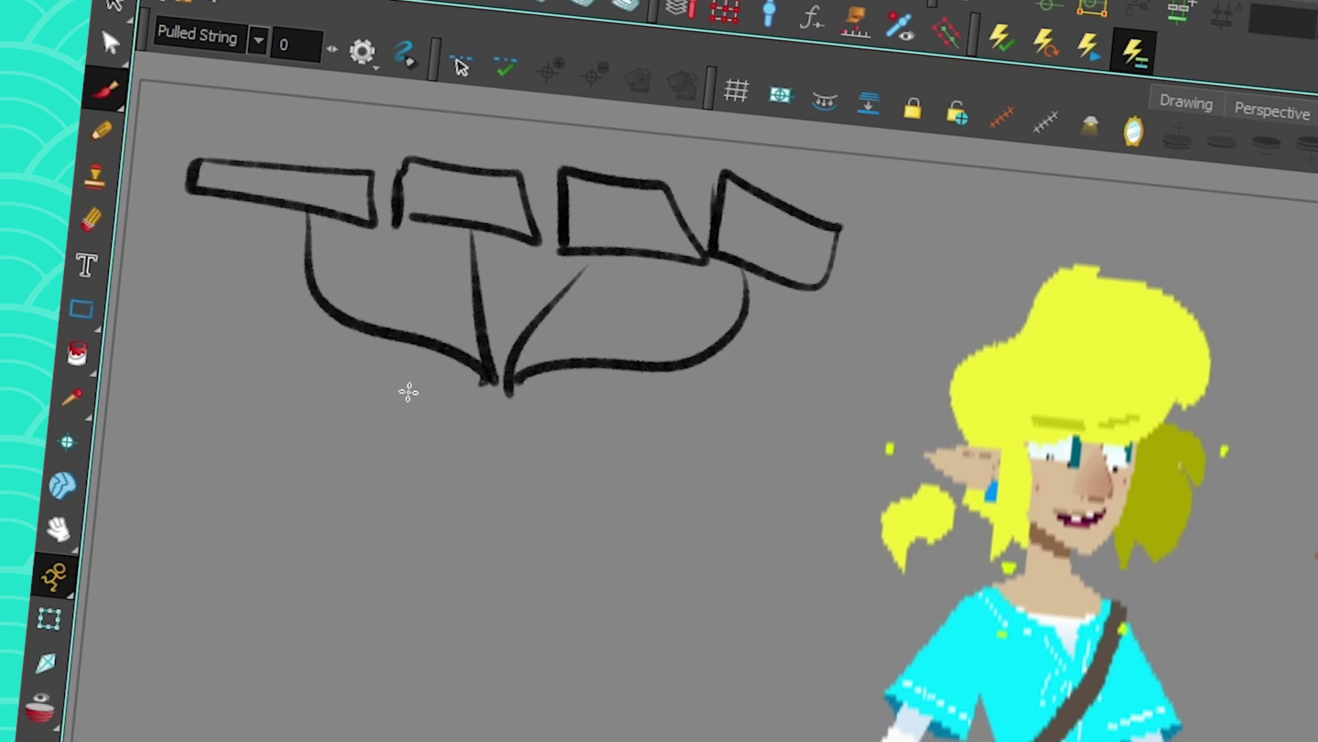
{"action": "mouse_move", "coordinate": [525, 447]}
{"action": "left_mouse_down"}
{"action": "mouse_move", "coordinate": [467, 456]}
{"action": "mouse_move", "coordinate": [392, 421]}
{"action": "mouse_move", "coordinate": [453, 480]}
{"action": "mouse_move", "coordinate": [446, 577]}
{"action": "mouse_move", "coordinate": [489, 501]}
{"action": "mouse_move", "coordinate": [523, 589]}
{"action": "mouse_move", "coordinate": [538, 496]}
{"action": "mouse_move", "coordinate": [606, 462]}
{"action": "mouse_move", "coordinate": [525, 460]}
{"action": "mouse_move", "coordinate": [514, 426]}
{"action": "left_mouse_up"}
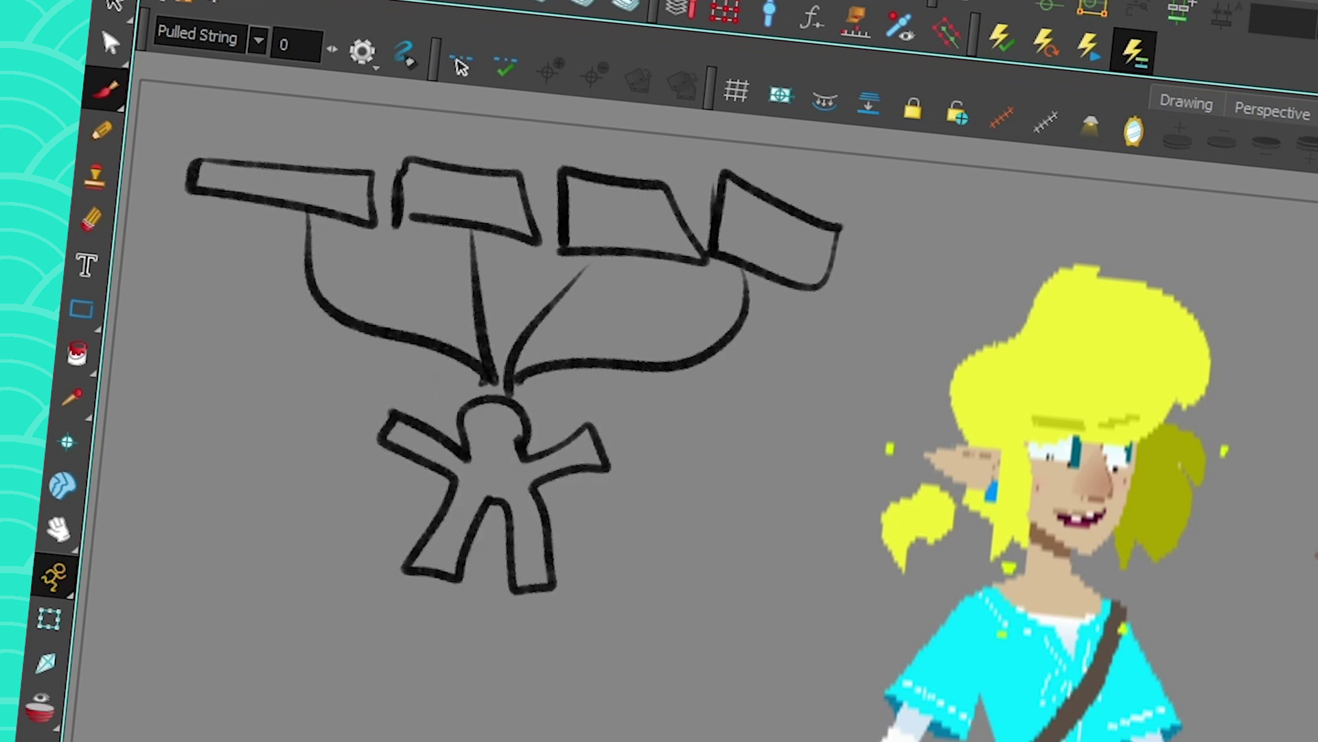
- Draw an arrow pointing at the sketched human figure
{"action": "left_click_drag", "start_coordinate": [293, 723], "coordinate": [361, 668]}
{"action": "left_click_drag", "start_coordinate": [221, 401], "coordinate": [367, 425]}
{"action": "left_click_drag", "start_coordinate": [358, 381], "coordinate": [371, 468]}
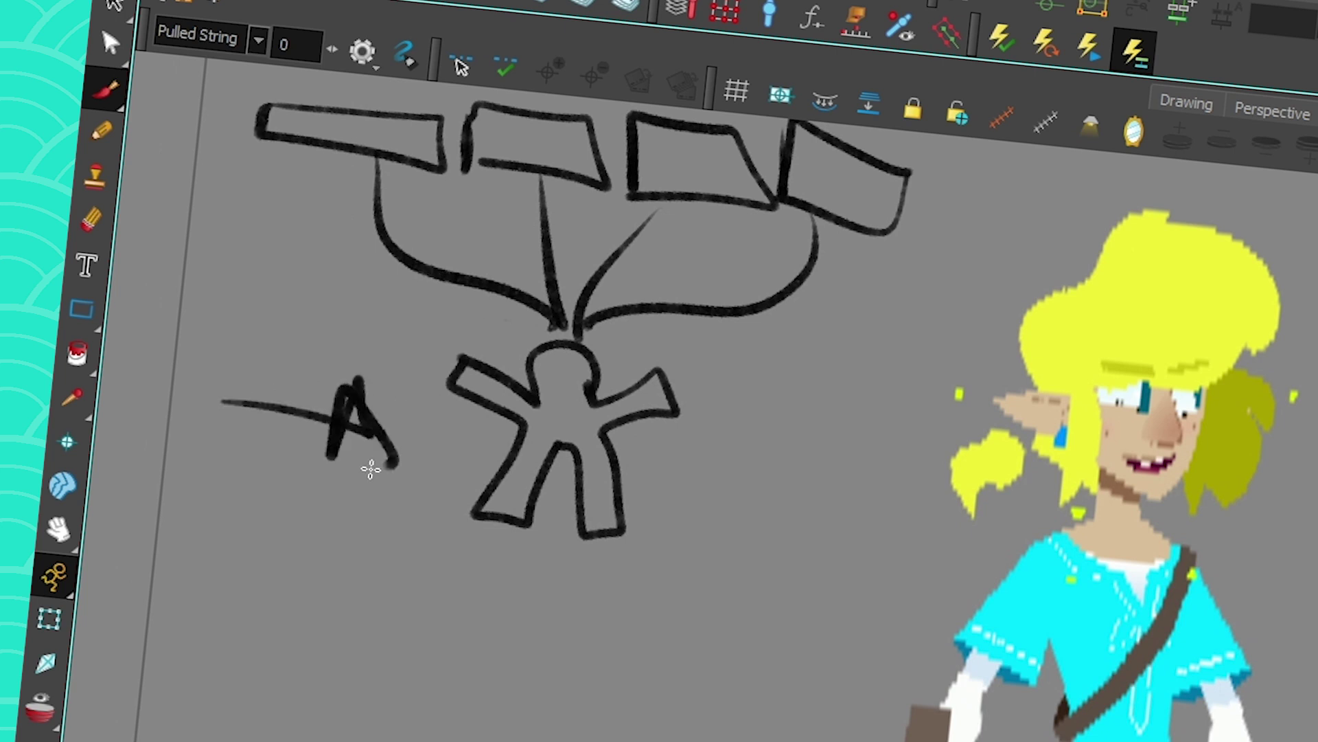
- Sketch a second row of three separate boxes below the figure, each with its own vertical line
{"action": "left_click_drag", "start_coordinate": [166, 629], "coordinate": [169, 688]}
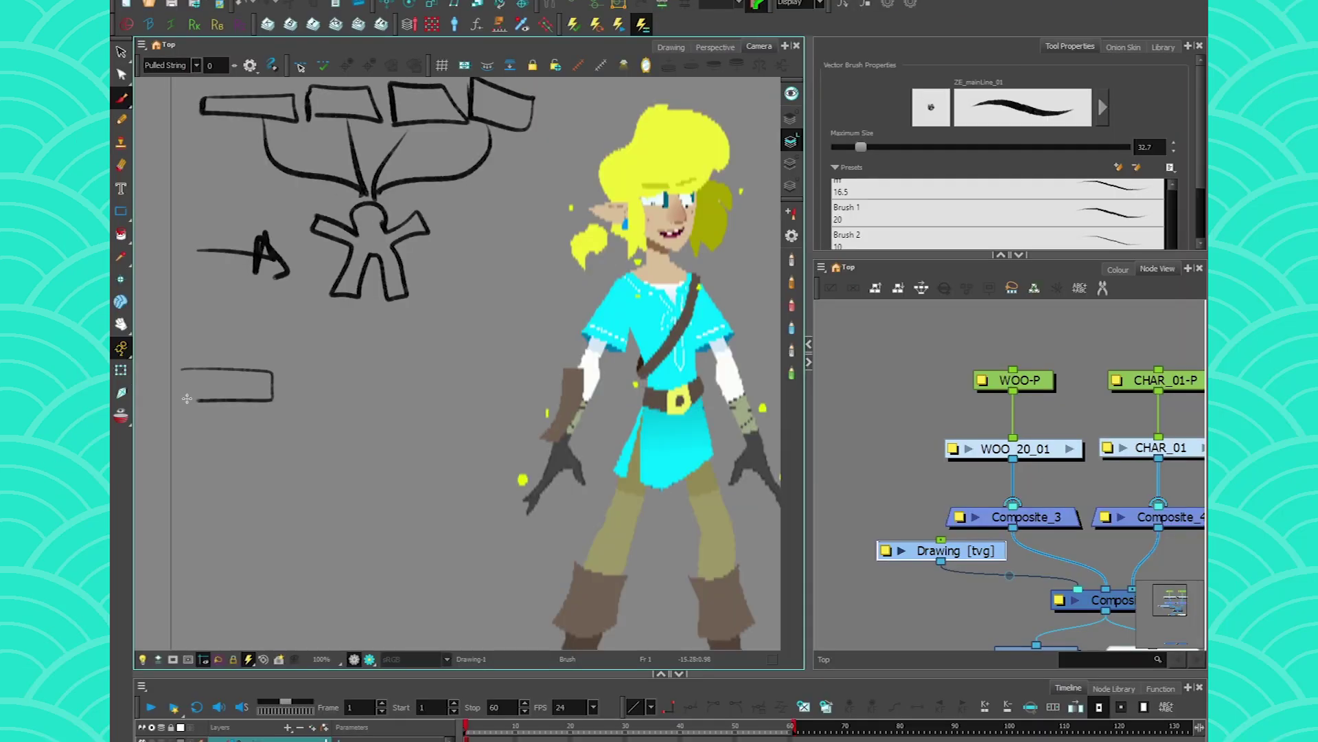
{"action": "left_click_drag", "start_coordinate": [187, 398], "coordinate": [196, 385]}
{"action": "mouse_move", "coordinate": [300, 363]}
{"action": "left_mouse_down"}
{"action": "mouse_move", "coordinate": [302, 411]}
{"action": "mouse_move", "coordinate": [323, 402]}
{"action": "left_mouse_up"}
{"action": "mouse_move", "coordinate": [417, 356]}
{"action": "left_mouse_down"}
{"action": "mouse_move", "coordinate": [426, 404]}
{"action": "mouse_move", "coordinate": [459, 405]}
{"action": "left_mouse_up"}
{"action": "left_click_drag", "start_coordinate": [225, 420], "coordinate": [230, 501]}
{"action": "left_click_drag", "start_coordinate": [344, 415], "coordinate": [364, 496]}
{"action": "left_click_drag", "start_coordinate": [455, 414], "coordinate": [454, 494]}
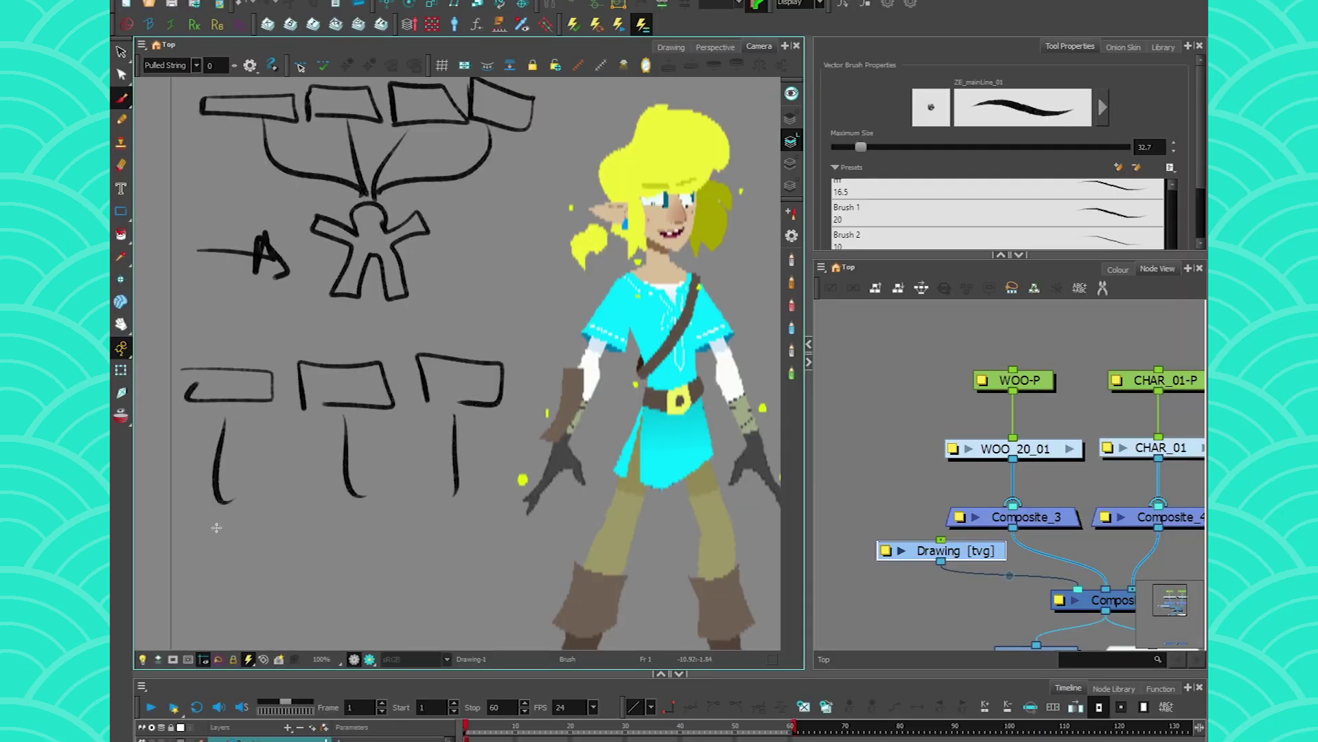
- Draw a separate mark under each of the three lines and a large cross beneath them
{"action": "left_click_drag", "start_coordinate": [186, 503], "coordinate": [253, 533]}
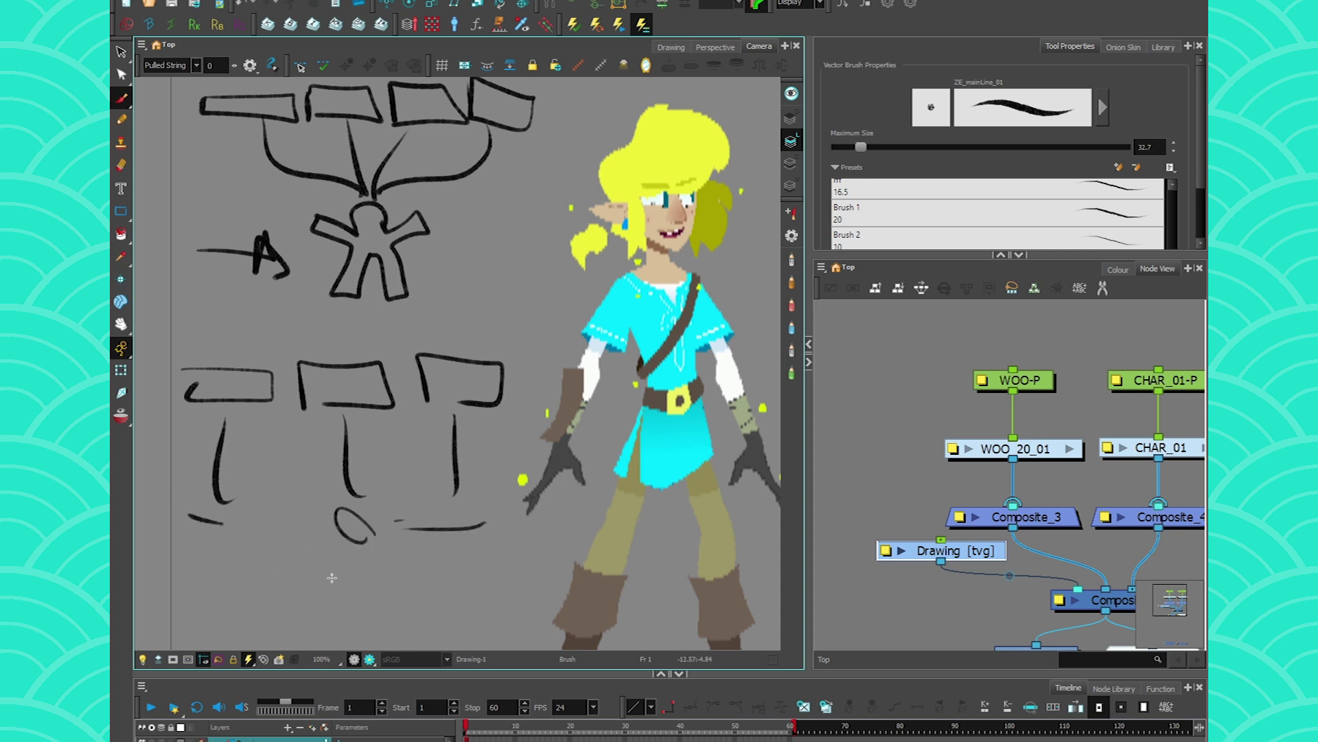
{"action": "left_click_drag", "start_coordinate": [392, 572], "coordinate": [267, 610]}
{"action": "left_click_drag", "start_coordinate": [265, 569], "coordinate": [381, 616]}
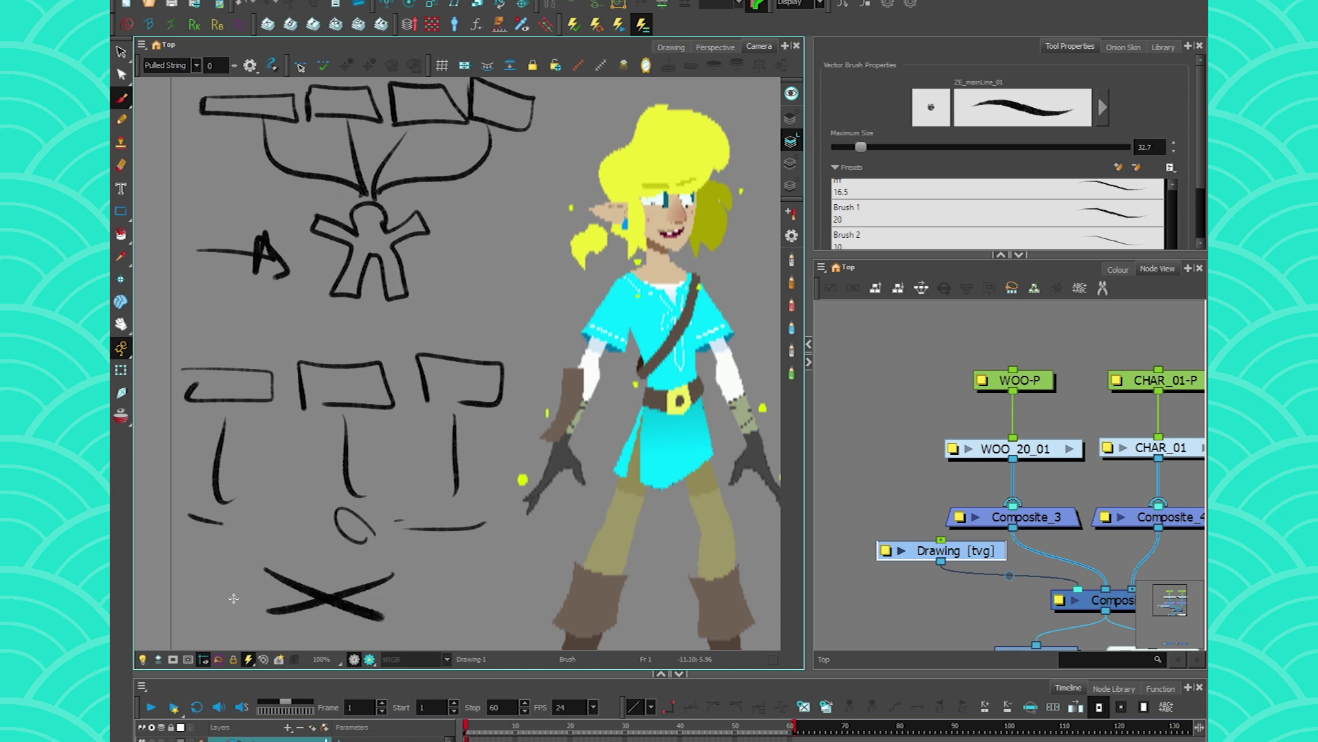
- Delete all the brush strokes of the explanatory sketch from the drawing
{"action": "key", "text": "alt+s"}
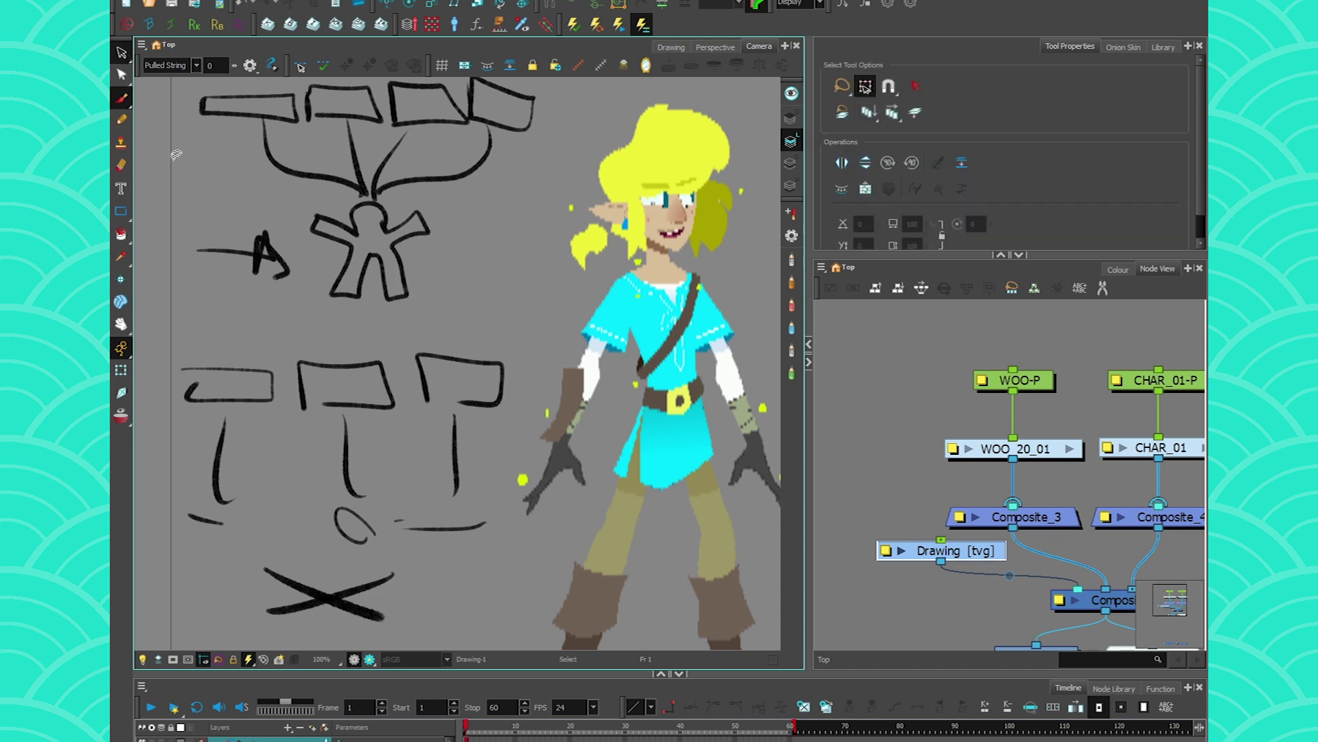
{"action": "key", "text": "ctrl+a"}
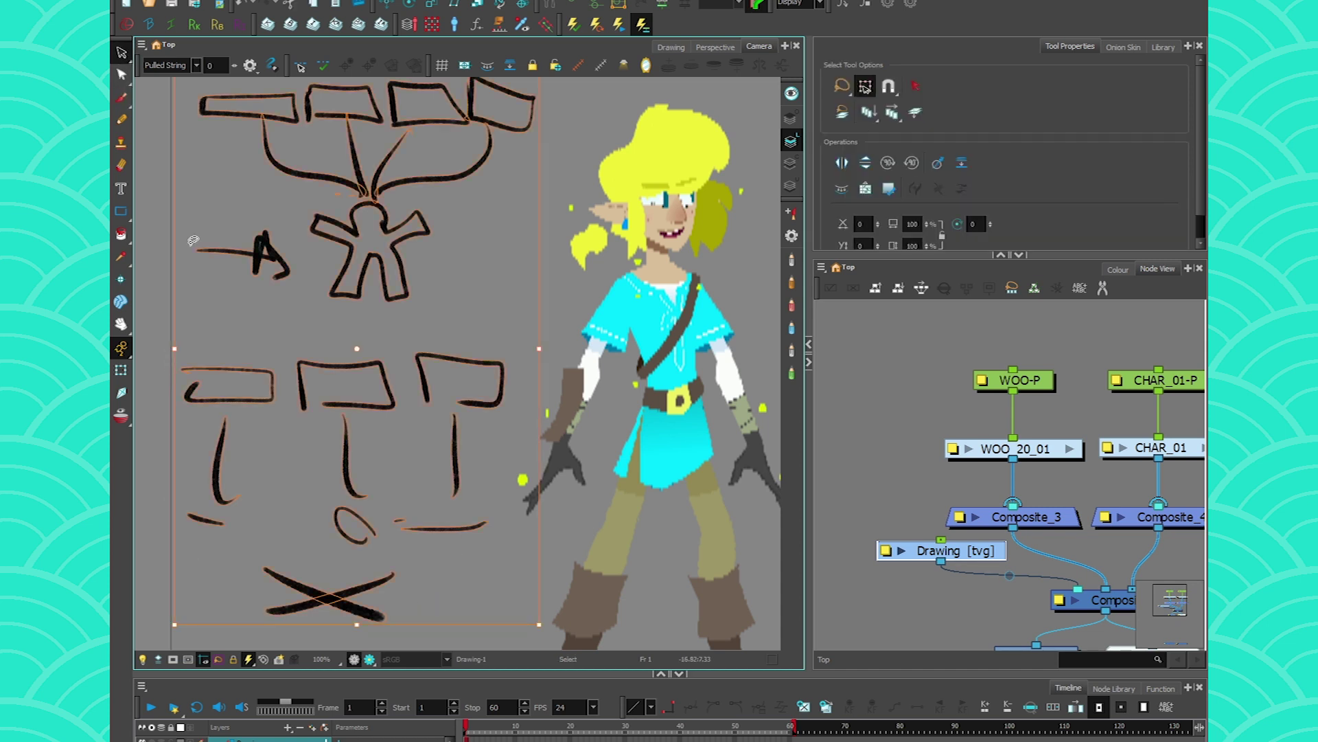
{"action": "key", "text": "Delete"}
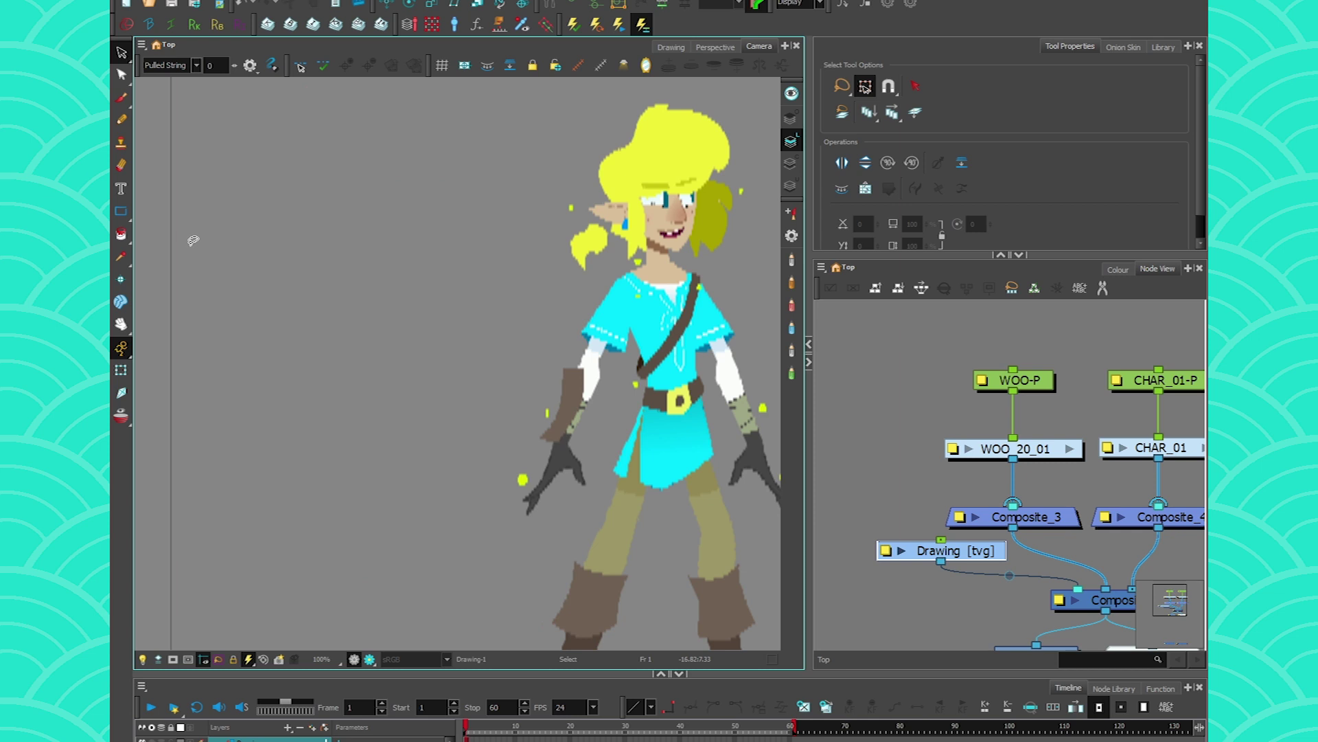
{"action": "left_click_drag", "start_coordinate": [622, 426], "coordinate": [353, 409]}
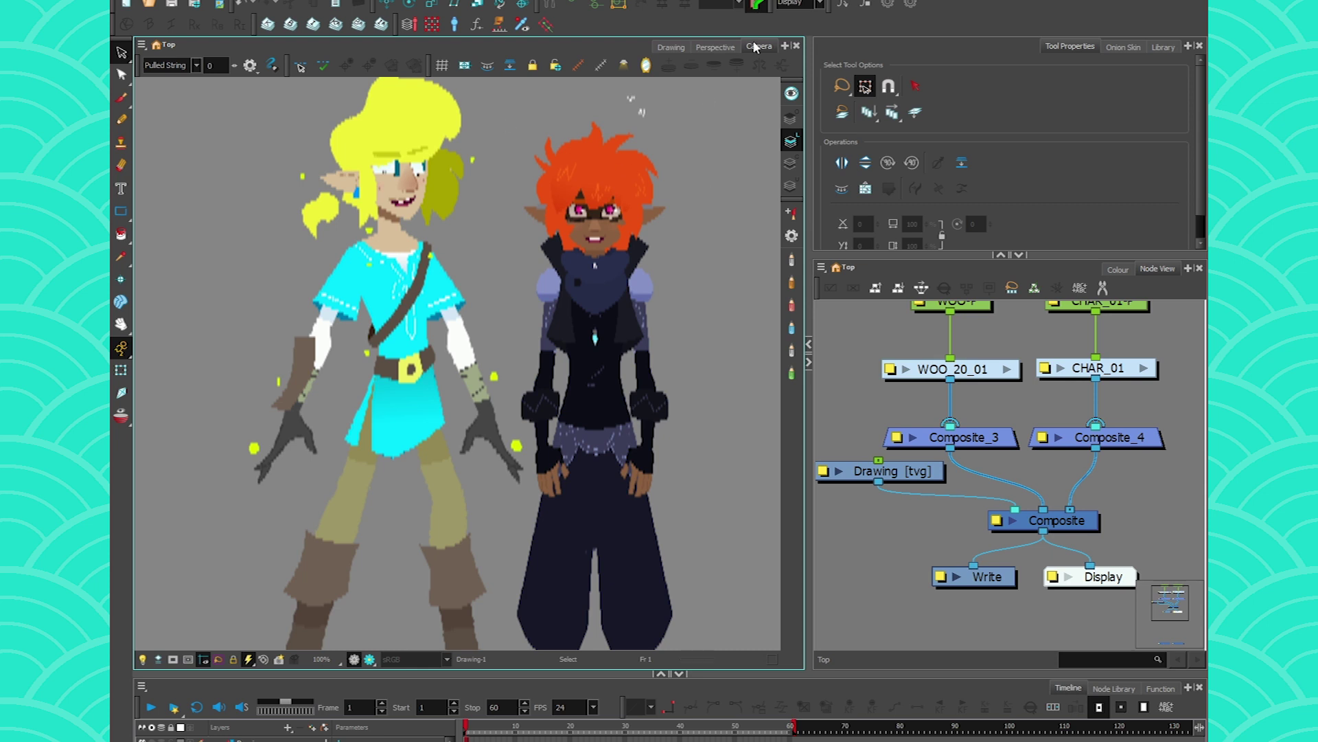
- Display the Node Caching toolbar and set the preview cache to be disabled for selected nodes
{"action": "right_click", "coordinate": [619, 27]}
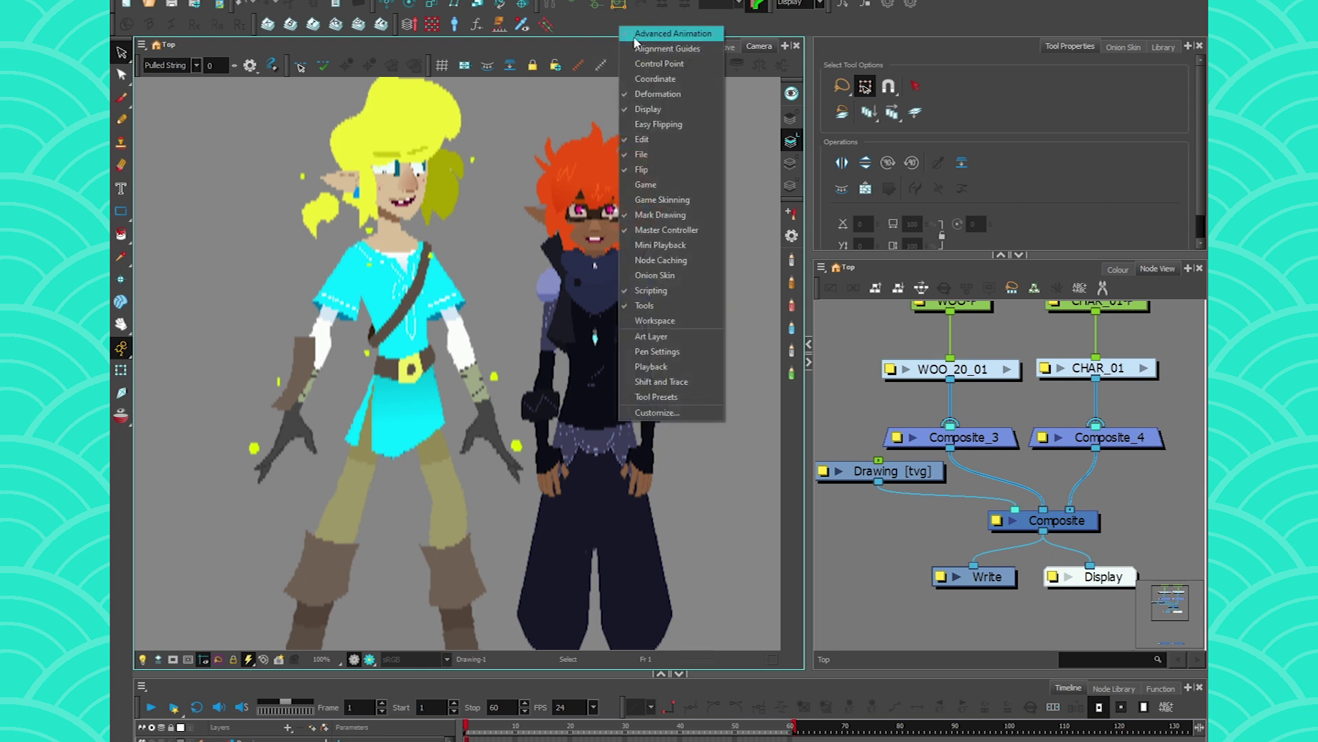
{"action": "left_click", "coordinate": [662, 263]}
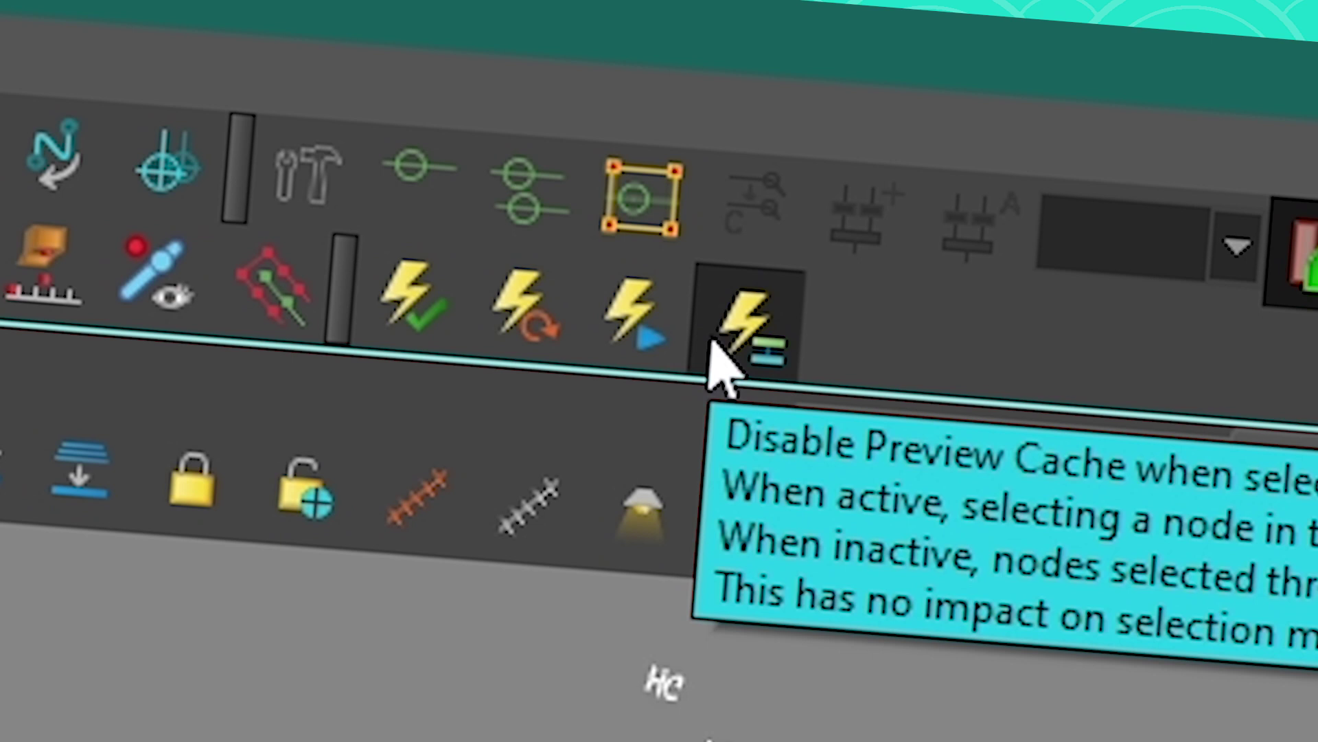
{"action": "left_click", "coordinate": [789, 362]}
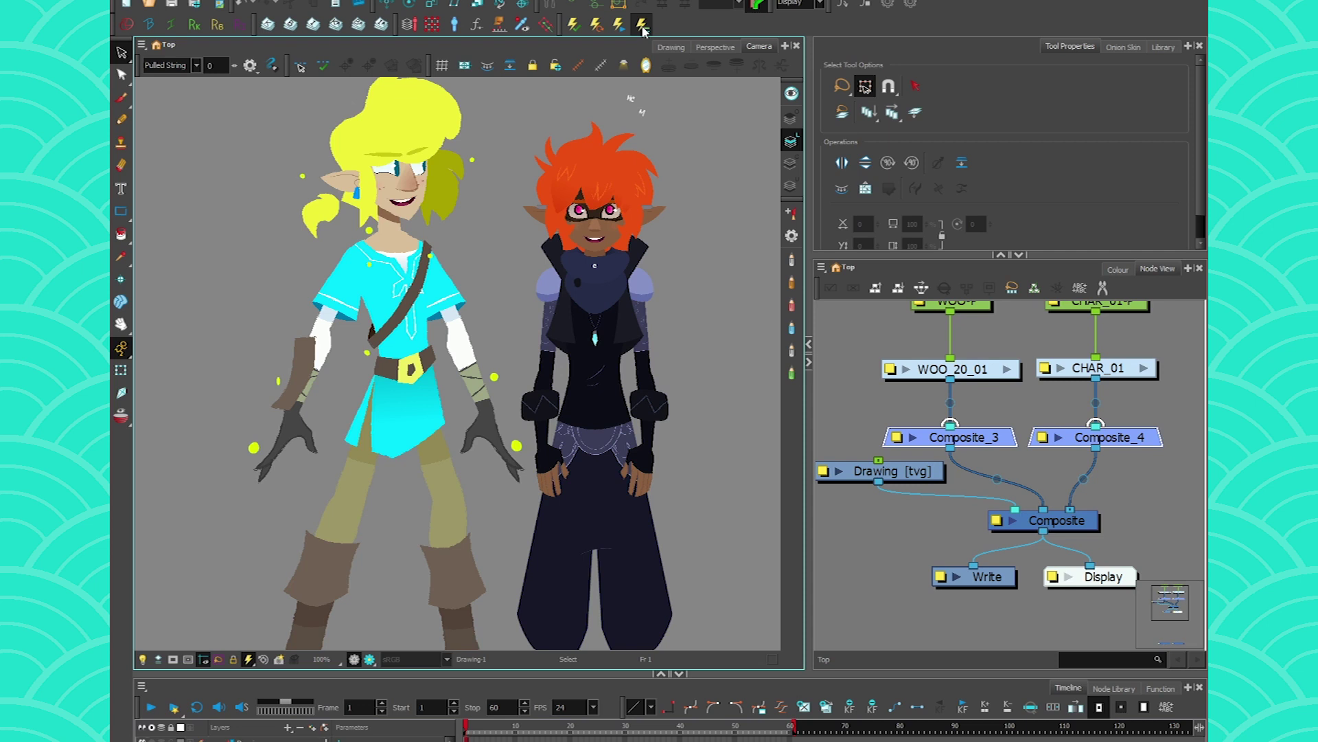
{"action": "left_click_drag", "start_coordinate": [274, 305], "coordinate": [263, 355]}
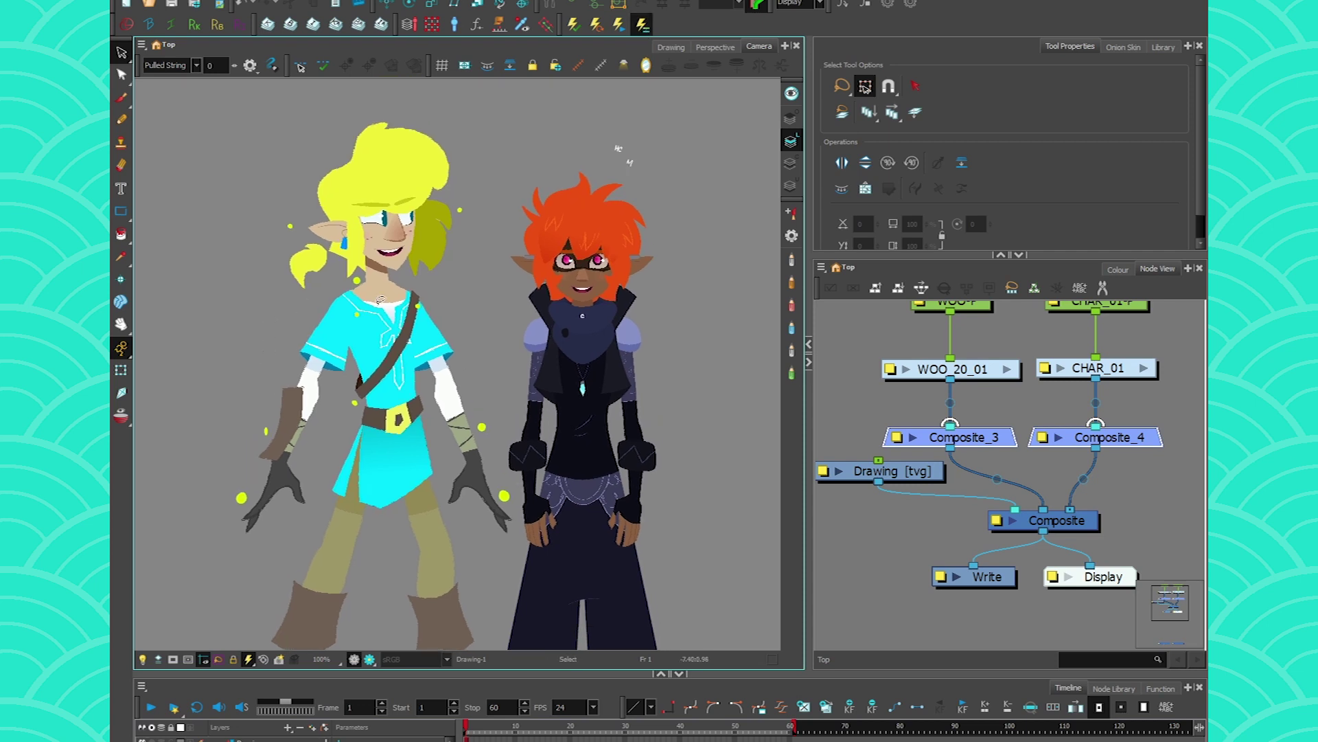
- Delete the Drawing node that feeds the final Composite in the node network
{"action": "left_click", "coordinate": [909, 474]}
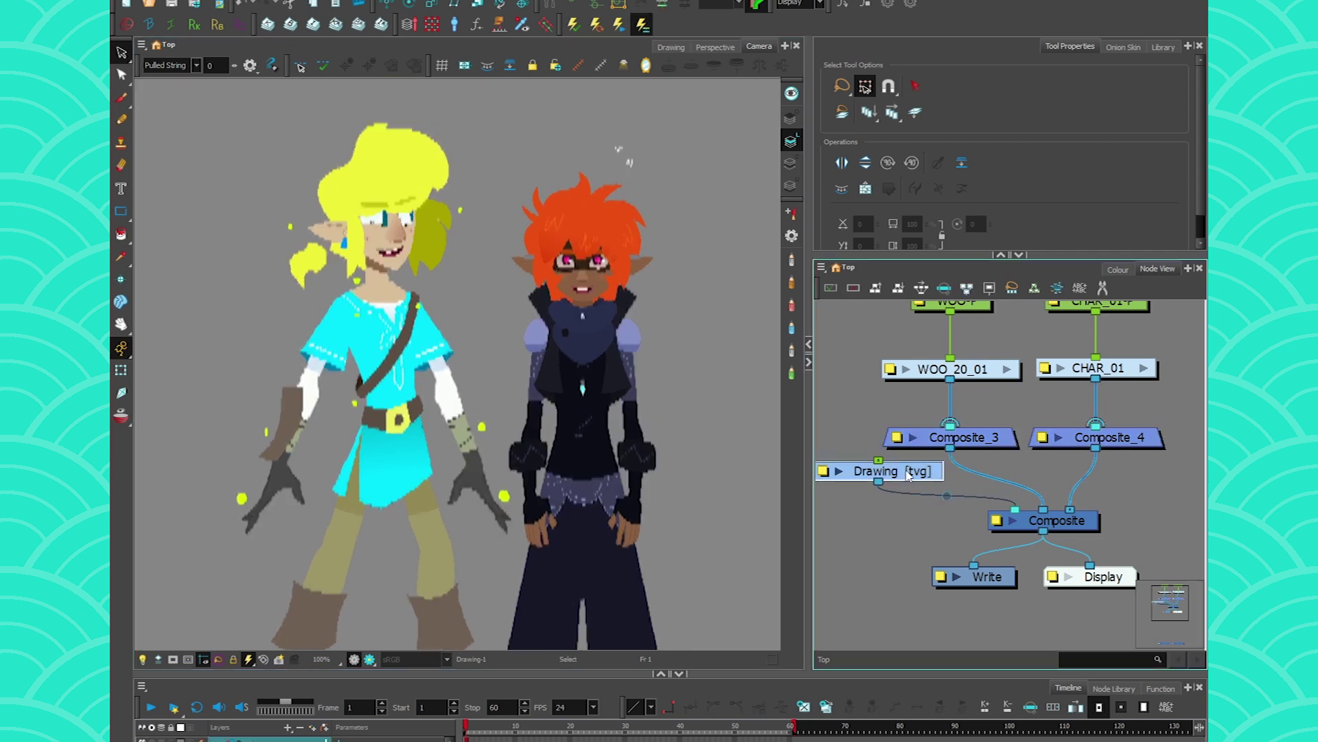
{"action": "key", "text": "Delete"}
{"action": "left_click", "coordinate": [671, 397]}
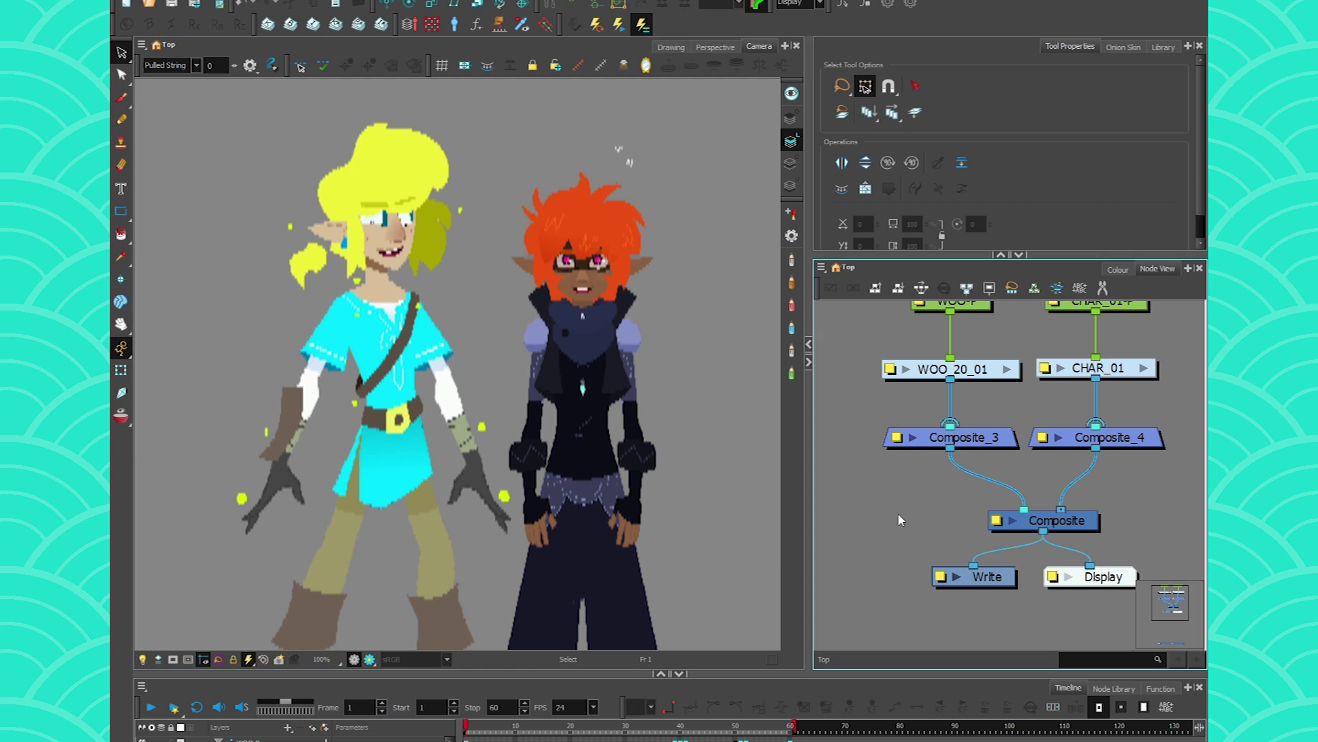
- Remove the Composite_3 and Composite_4 nodes from the network and go to frame 2, where the characters' arms overlap
{"action": "left_click_drag", "start_coordinate": [1063, 454], "coordinate": [1000, 430]}
{"action": "key", "text": "Delete"}
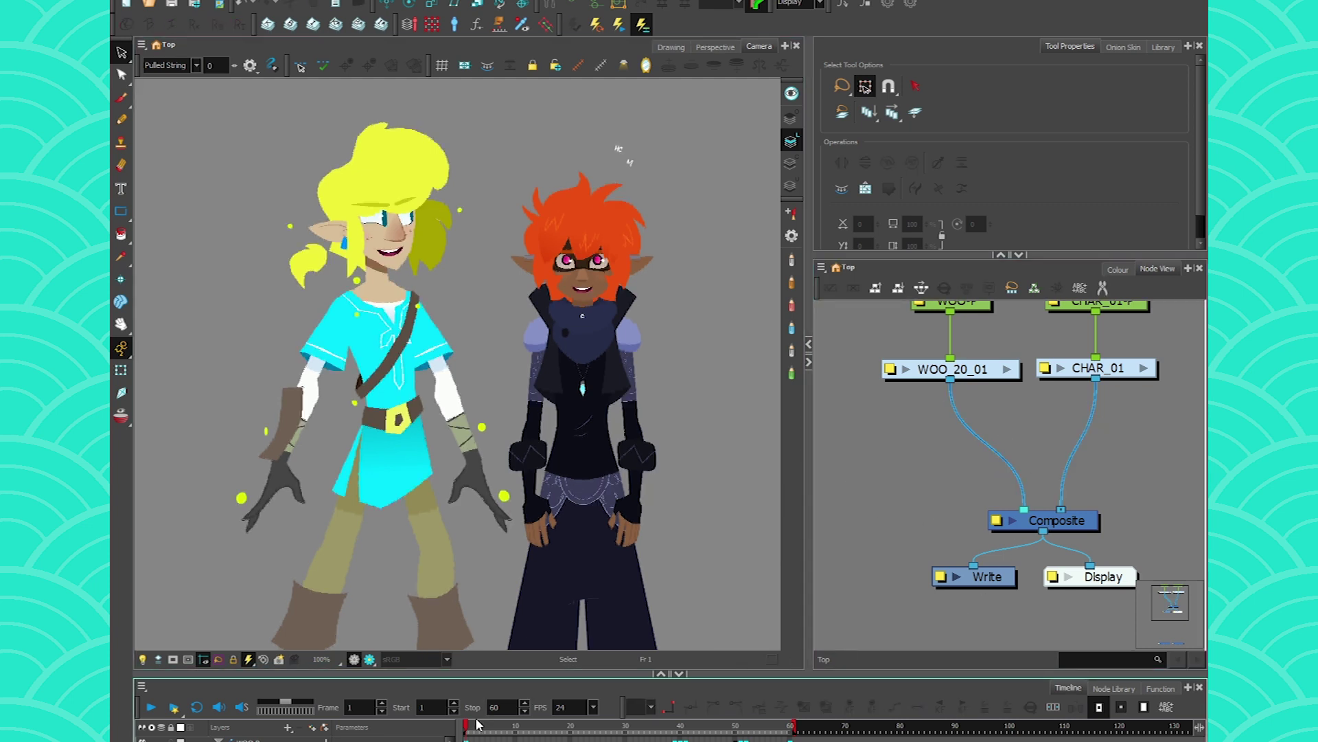
{"action": "left_click", "coordinate": [473, 729]}
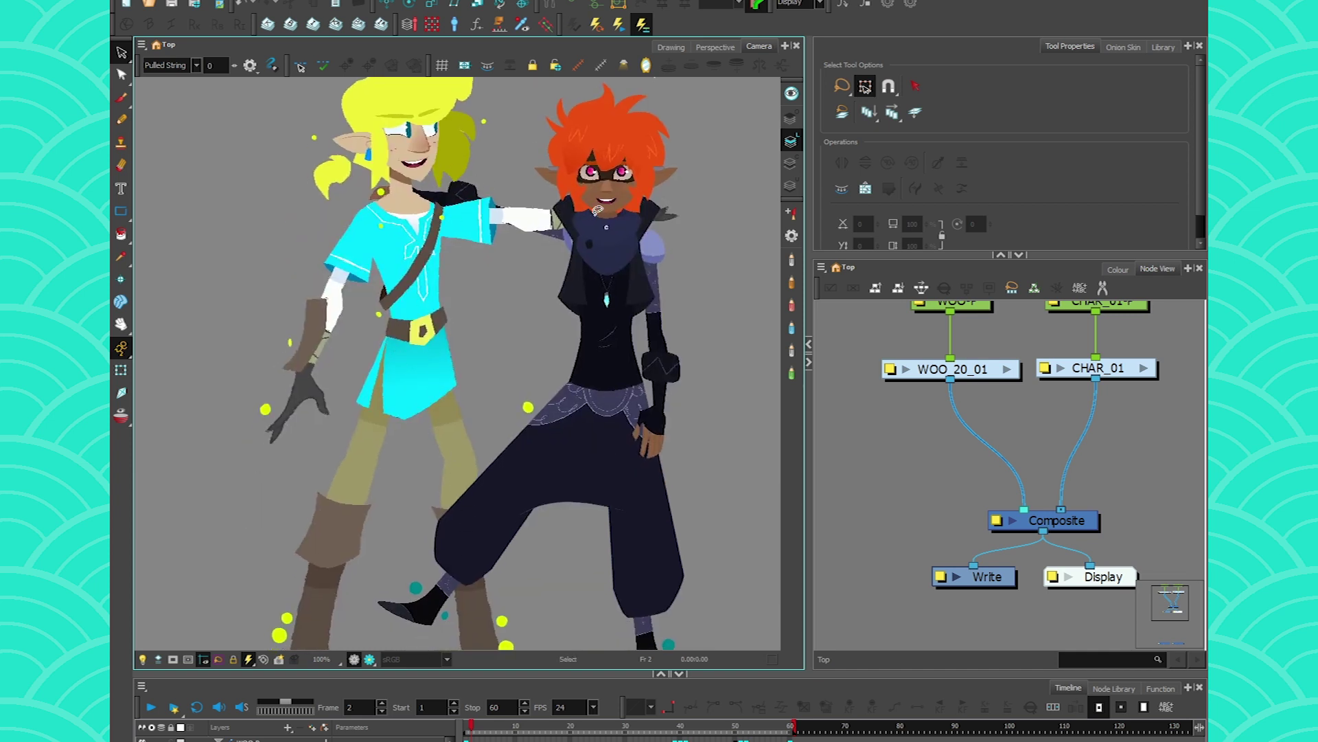
- Insert Composite_3 and Composite_4 again between the WOO_20_01 and CHAR_01 groups and the final Composite, leaving them deselected
{"action": "left_click_drag", "start_coordinate": [951, 379], "coordinate": [1023, 510]}
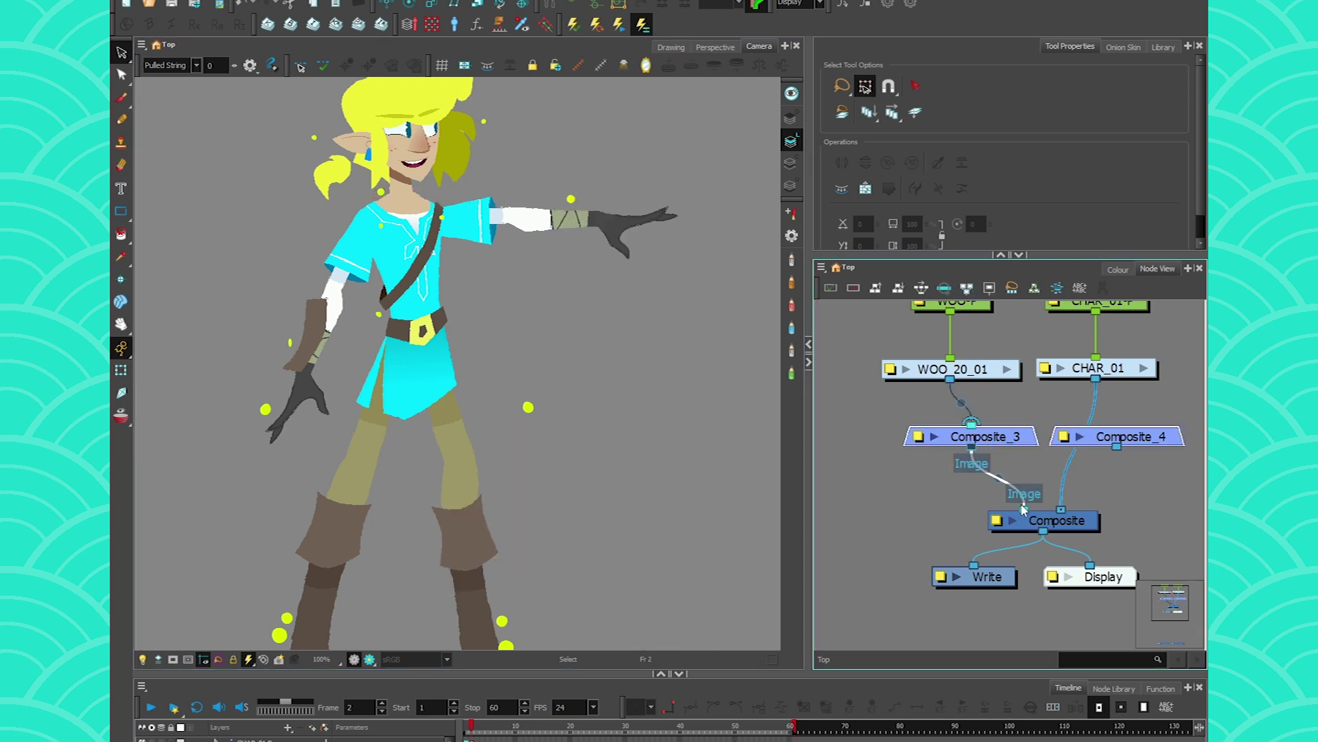
{"action": "left_click_drag", "start_coordinate": [1095, 378], "coordinate": [1062, 510]}
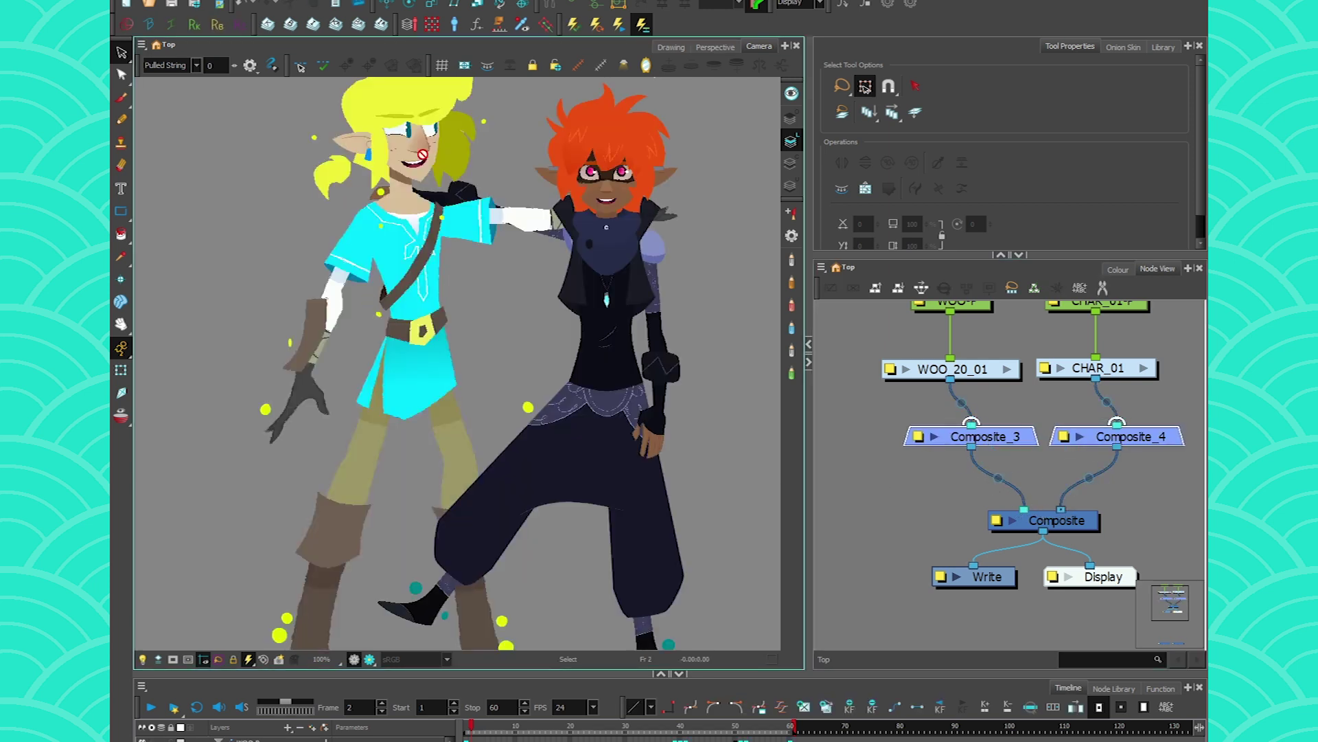
{"action": "left_click", "coordinate": [832, 476]}
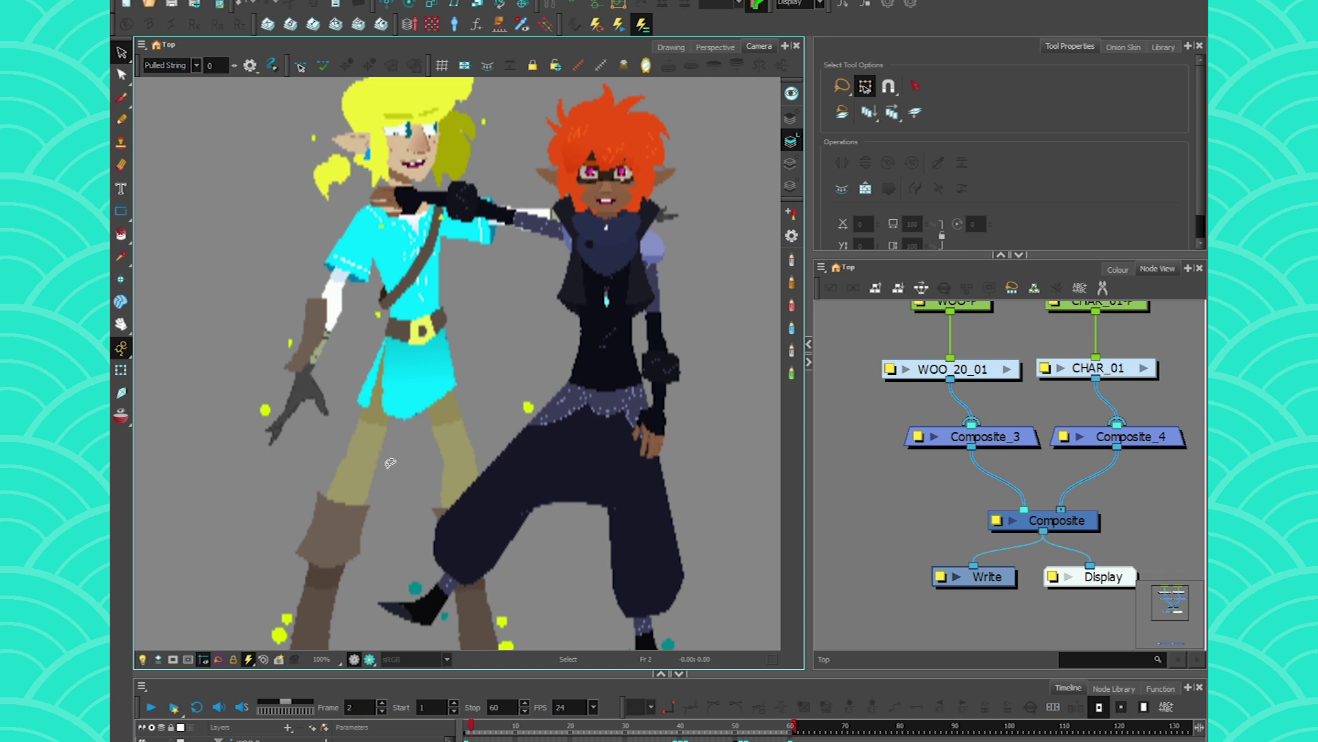
- Compare the overlapping arms up close in Render View, and return to the OpenGL preview
{"action": "scroll", "coordinate": [408, 338], "scroll_direction": "up", "scroll_amount": 4}
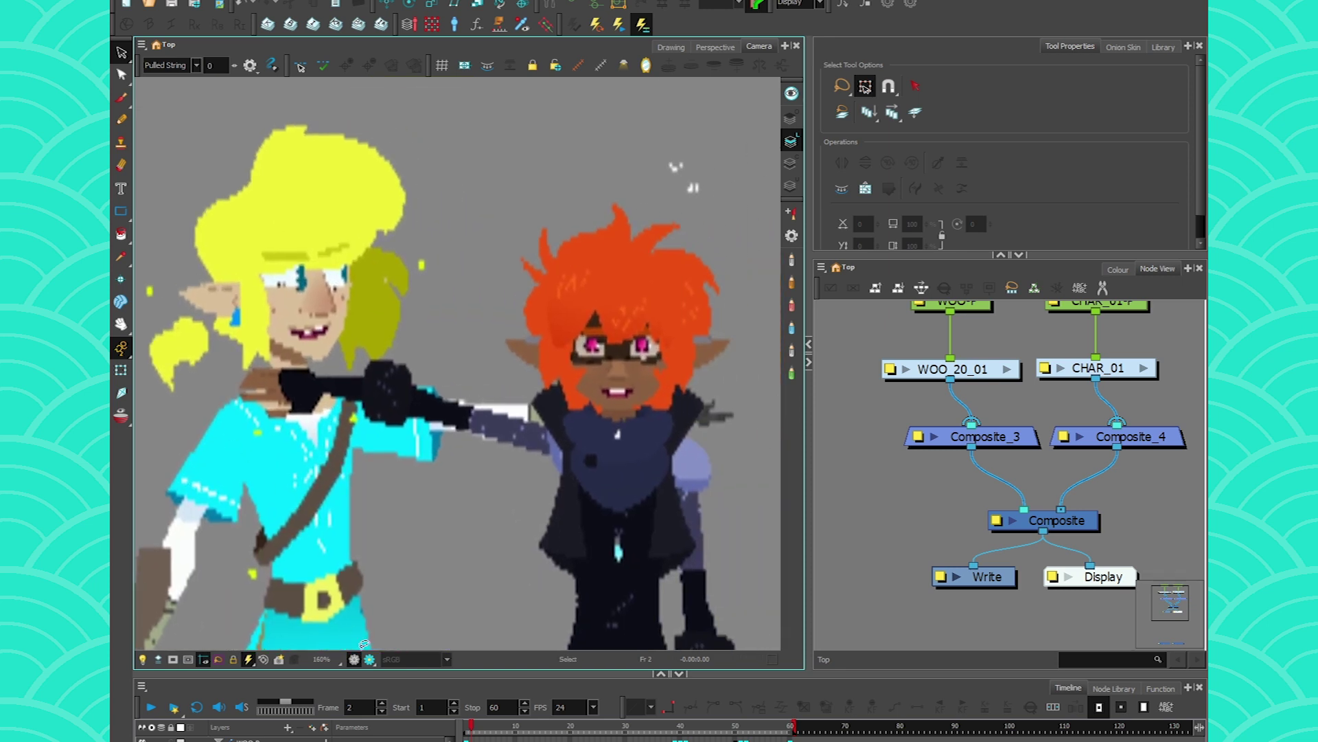
{"action": "left_click", "coordinate": [369, 658]}
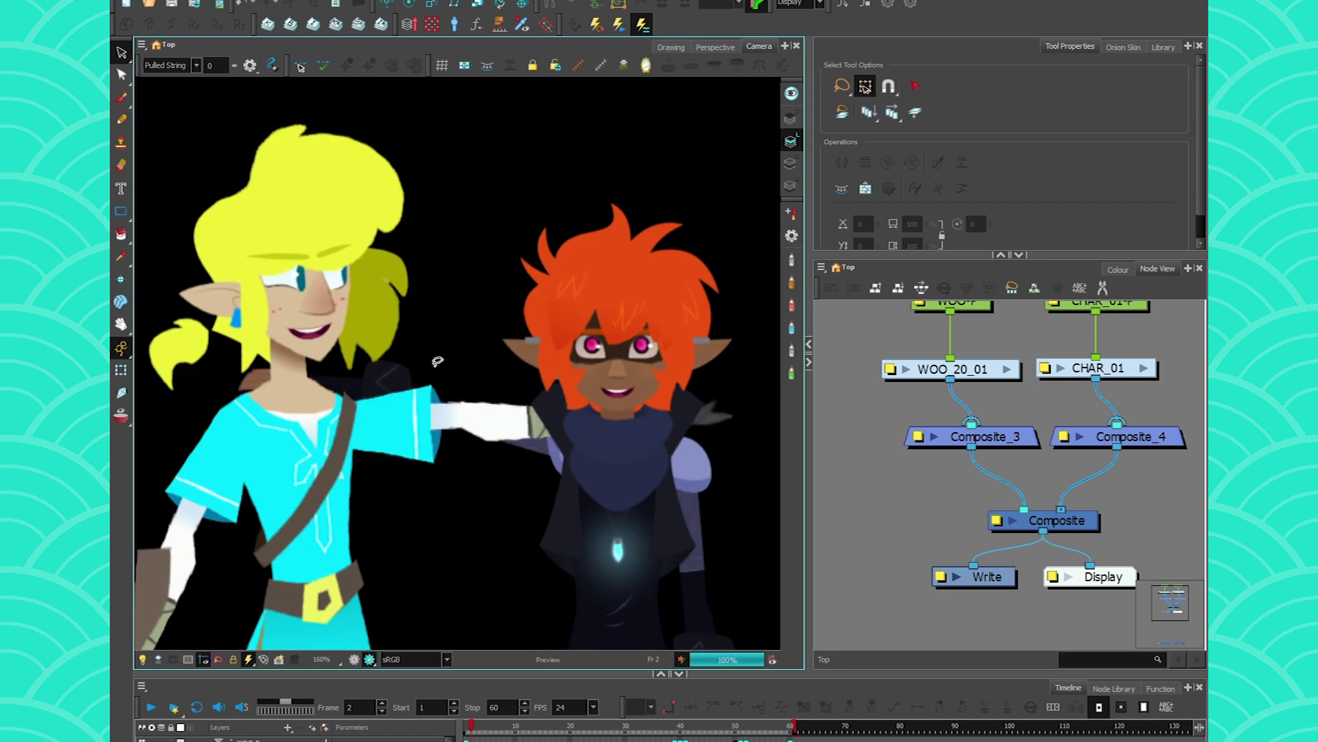
{"action": "left_click", "coordinate": [354, 659]}
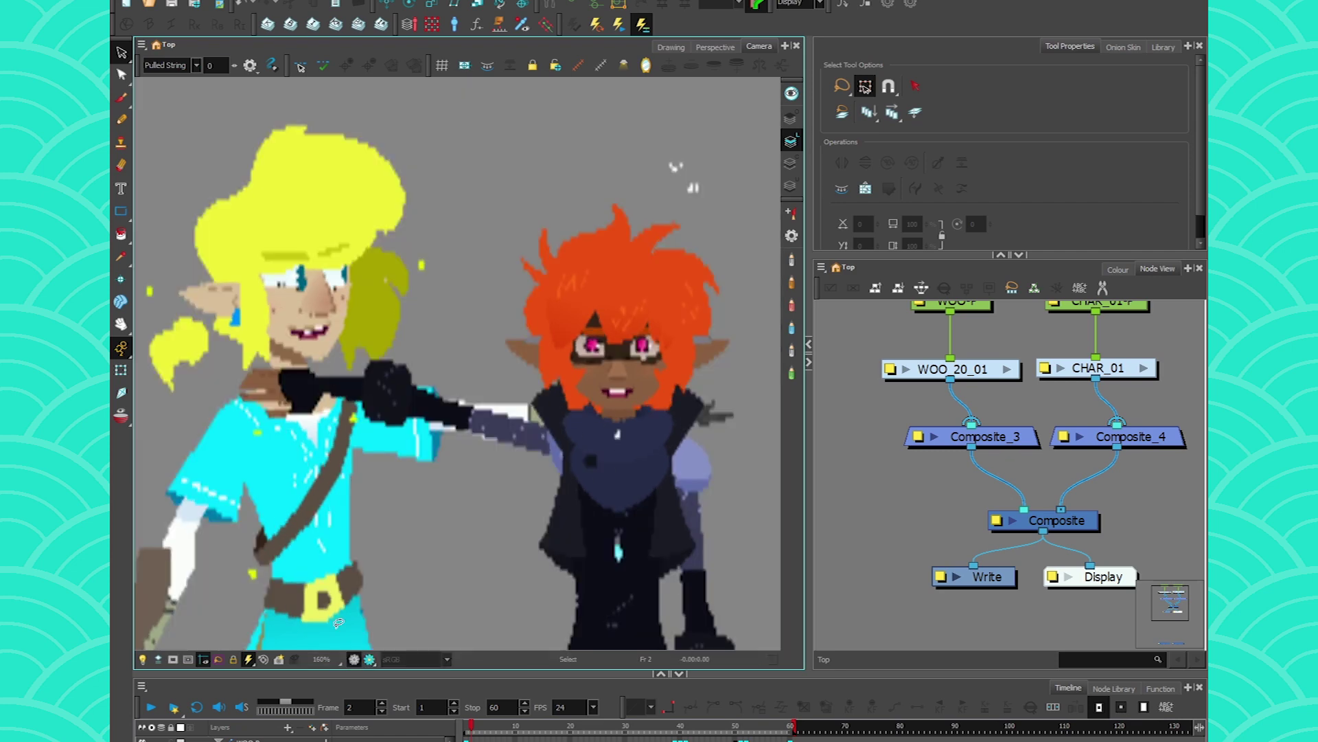
- Align Composite_3 and Composite_4 directly beneath the WOO_20_01 and CHAR_01 groups
{"action": "left_click_drag", "start_coordinate": [1000, 434], "coordinate": [978, 433]}
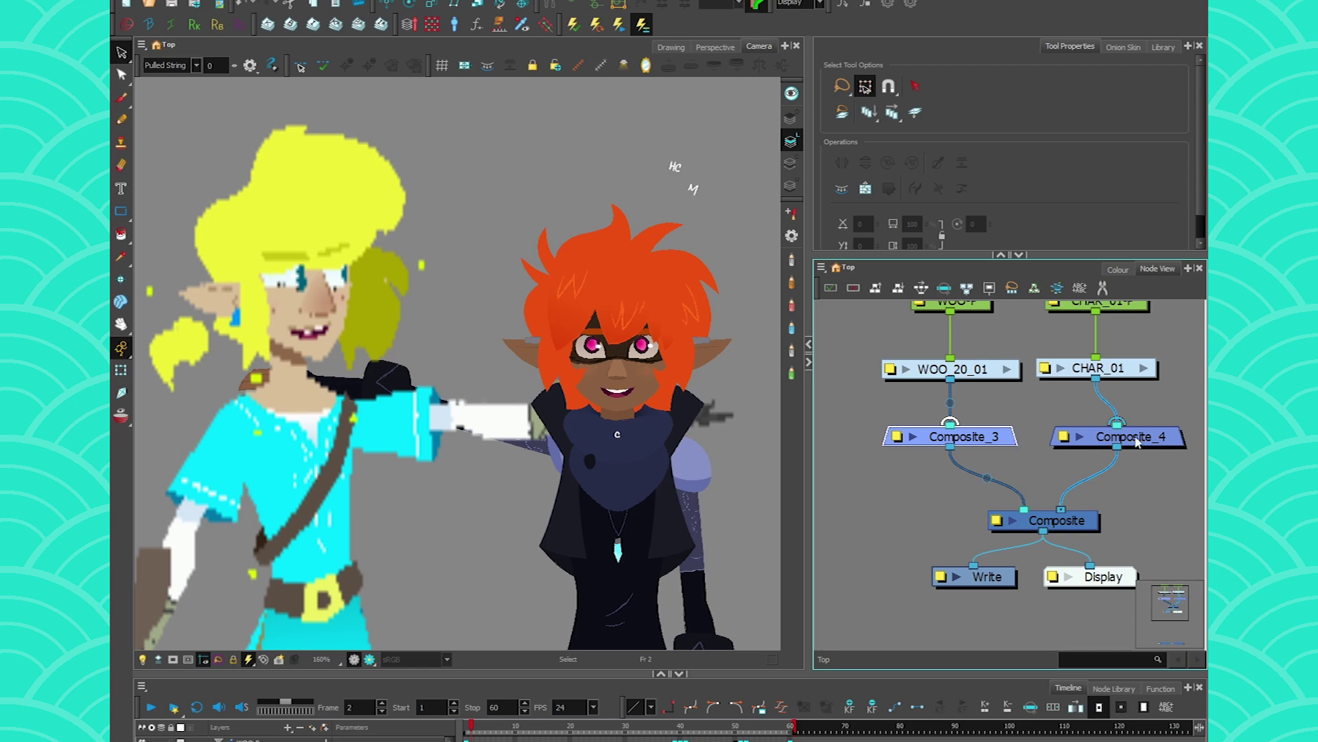
{"action": "left_click_drag", "start_coordinate": [1135, 436], "coordinate": [1113, 435]}
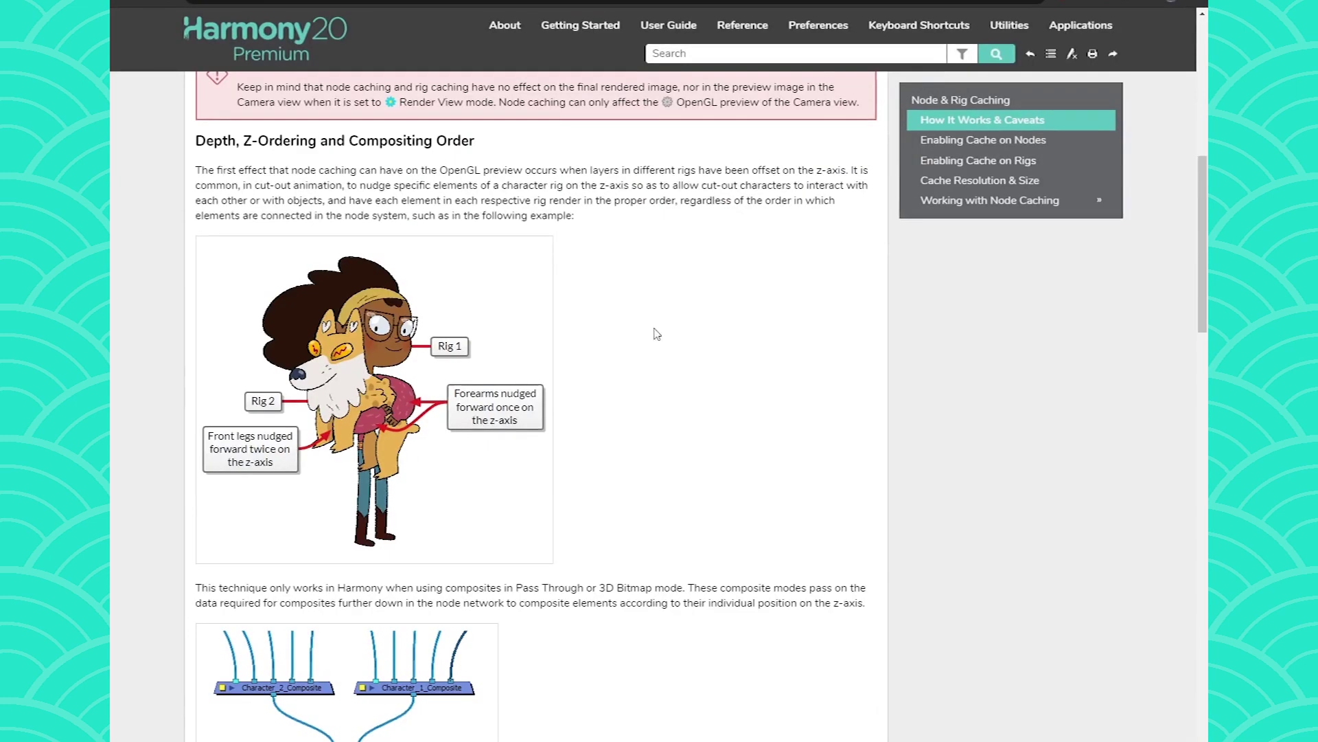
- Switch to the Harmony 20 Premium online help and read how node caching affects depth, z-ordering and compositing order
{"action": "scroll", "coordinate": [657, 333], "scroll_direction": "down", "scroll_amount": 15}
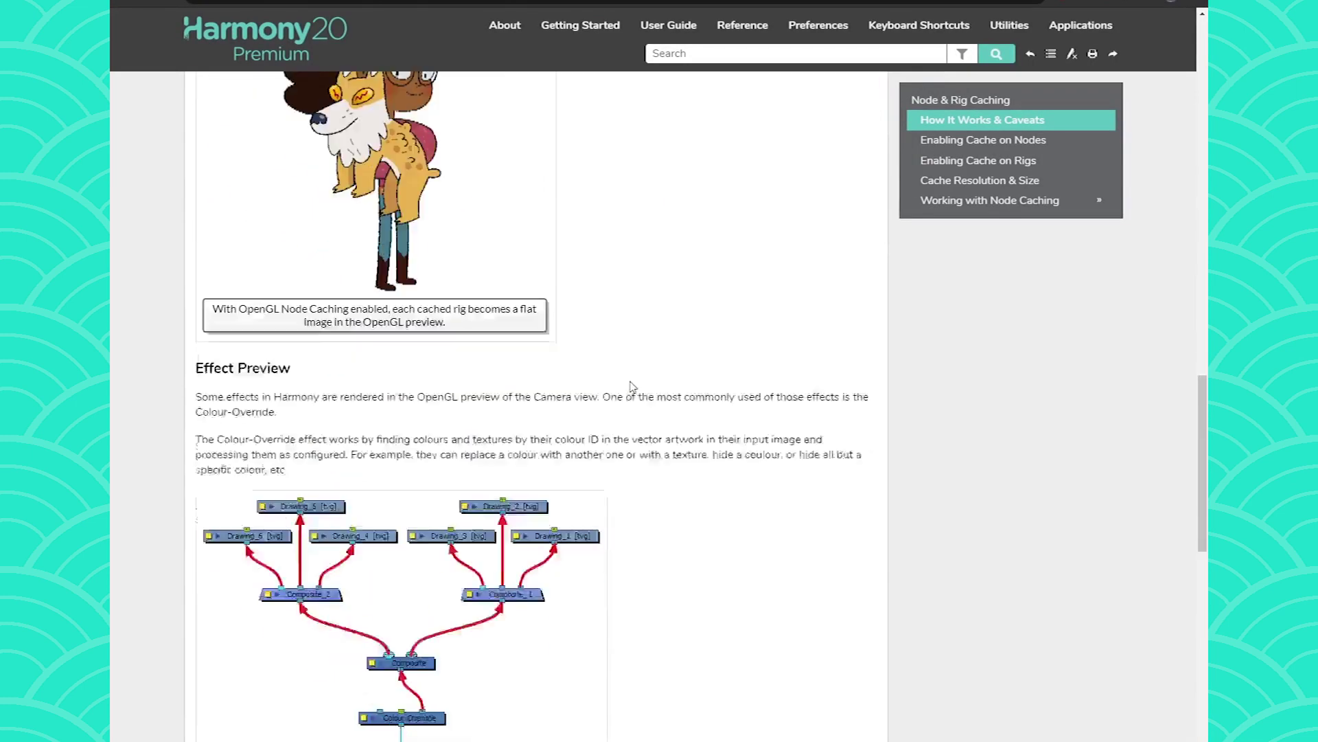
{"action": "scroll", "coordinate": [556, 508], "scroll_direction": "up", "scroll_amount": 10}
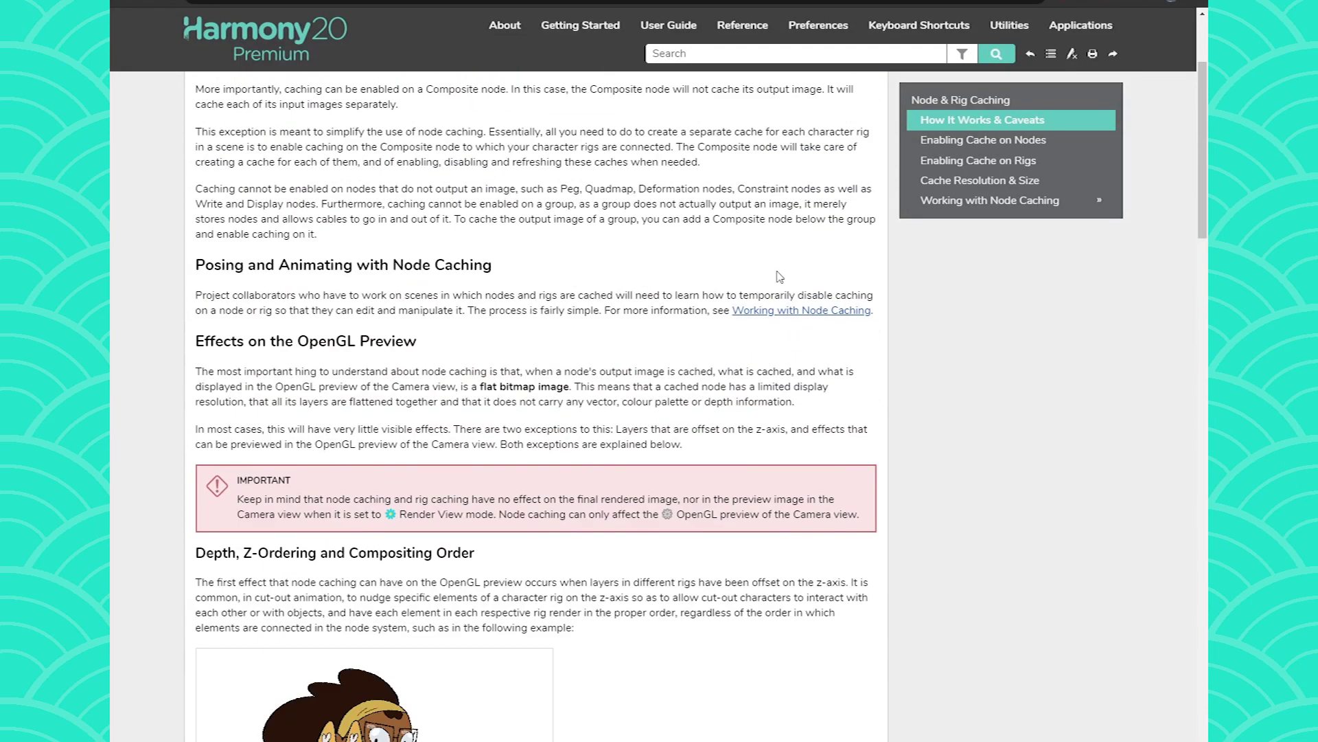
{"action": "scroll", "coordinate": [437, 191], "scroll_direction": "down", "scroll_amount": 8}
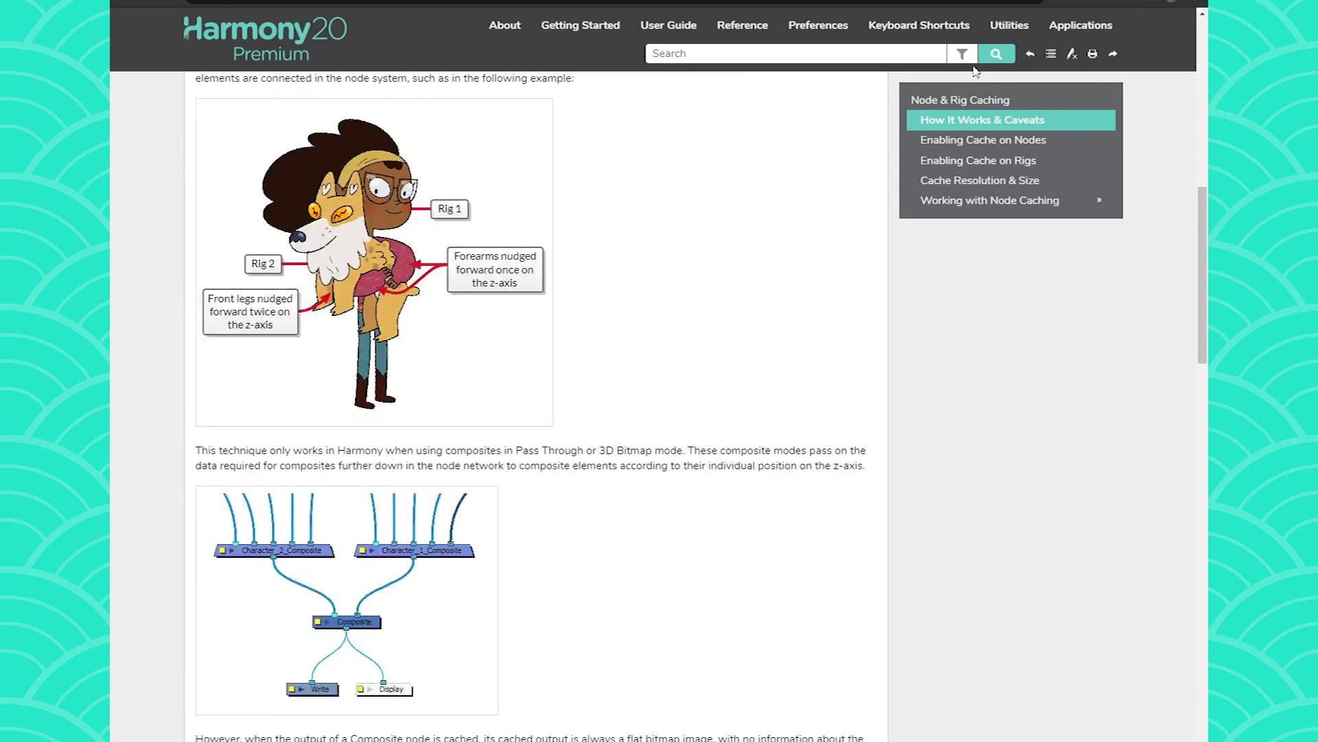